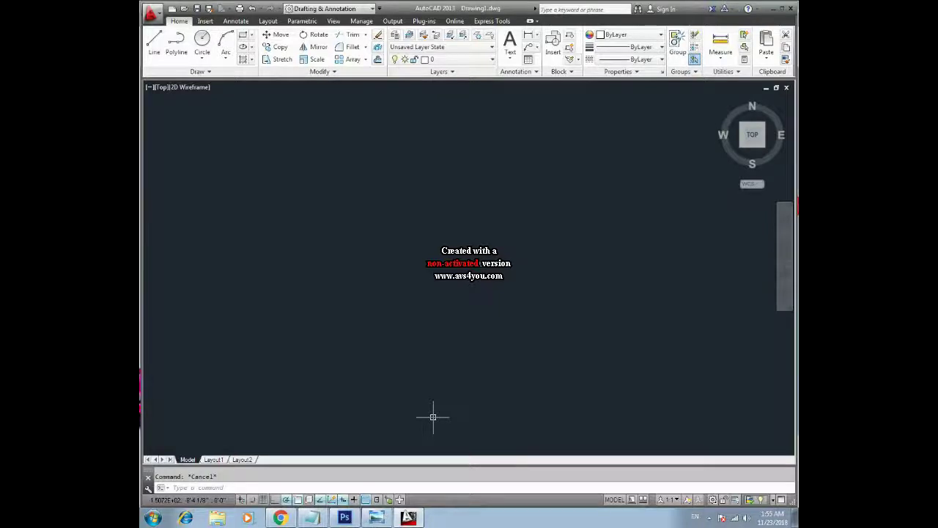
Start a polyline with PL that runs right, steps straight up, then continues right
{"action": "type", "text": "pl"}
{"action": "key", "text": "Return"}
{"action": "left_click", "coordinate": [302, 236]}
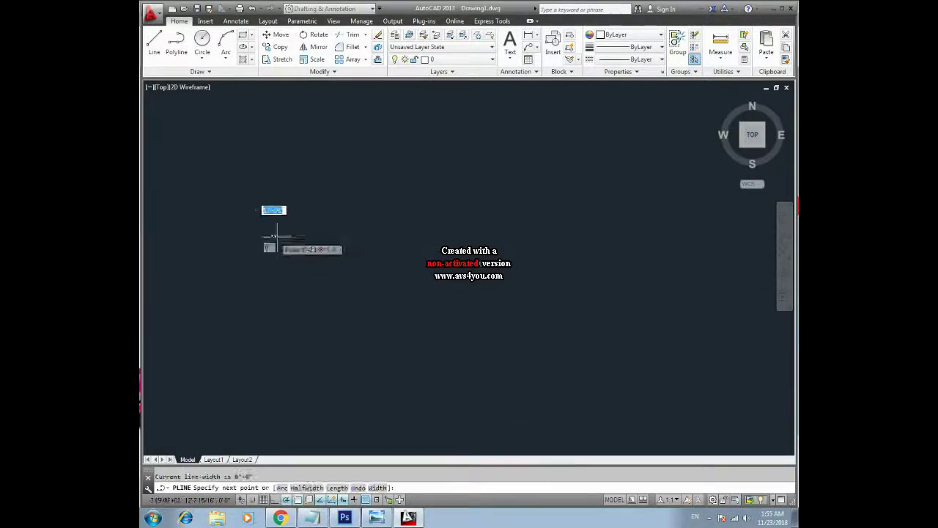
{"action": "left_click", "coordinate": [387, 235]}
{"action": "left_click", "coordinate": [387, 155]}
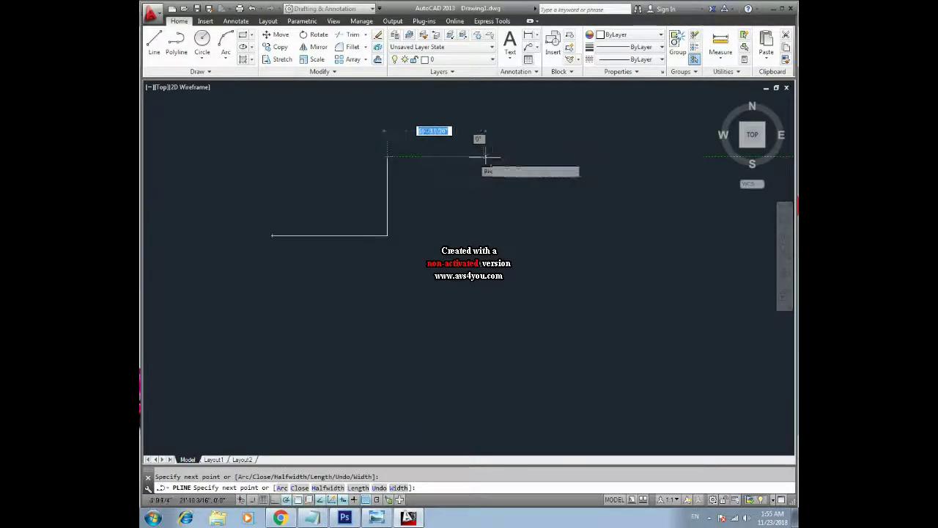
{"action": "left_click", "coordinate": [498, 156]}
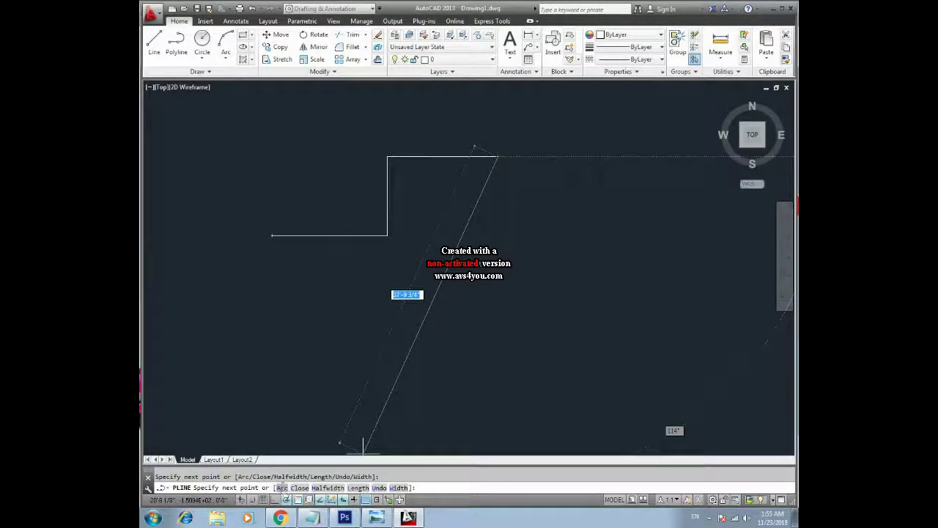
Switch the polyline to arc mode and finish it with a hook-shaped curl downward
{"action": "type", "text": "a"}
{"action": "key", "text": "Return"}
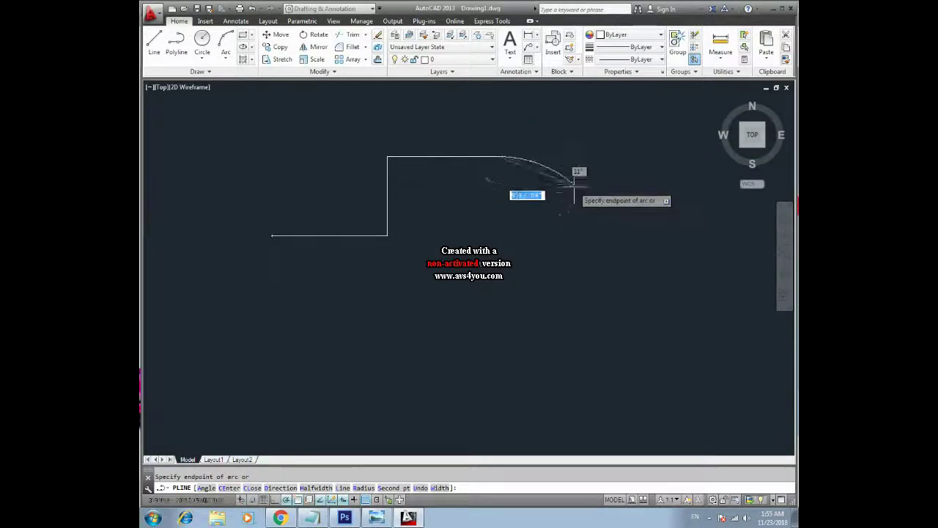
{"action": "left_click", "coordinate": [549, 204]}
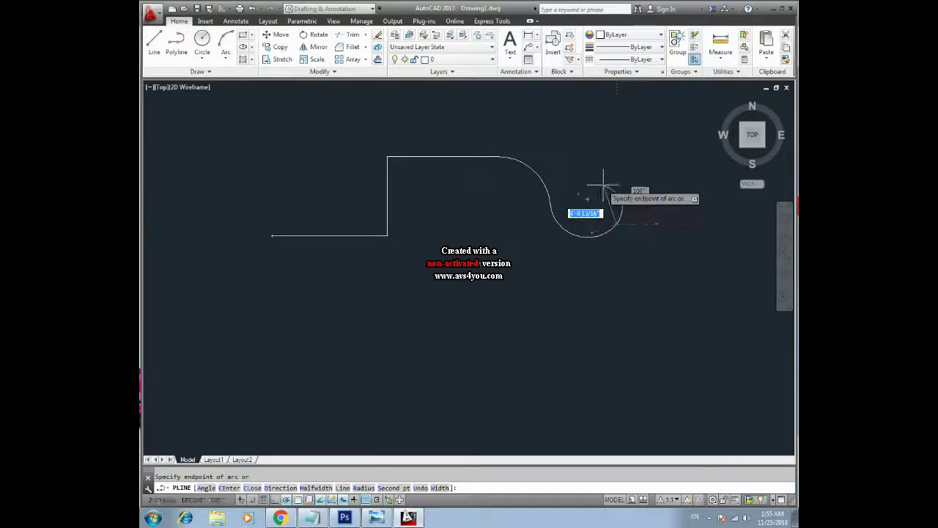
{"action": "left_click", "coordinate": [601, 182]}
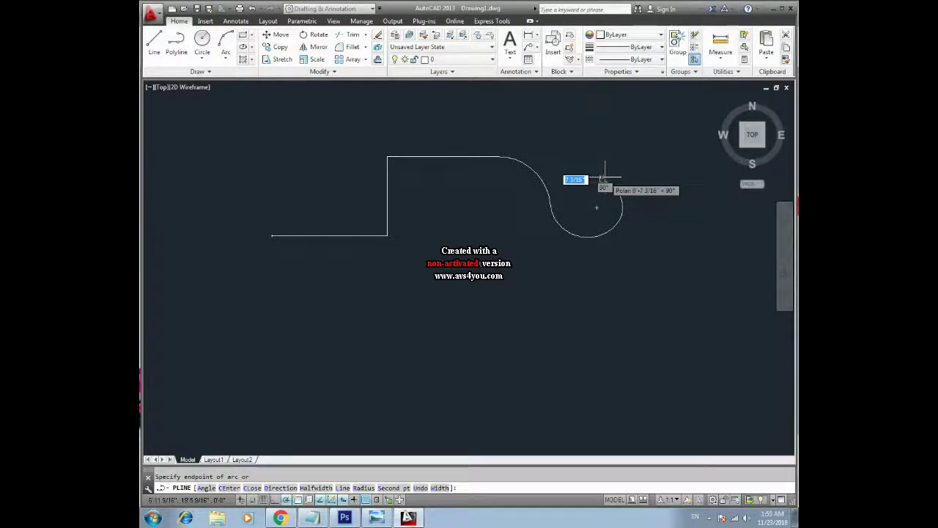
{"action": "key", "text": "Escape"}
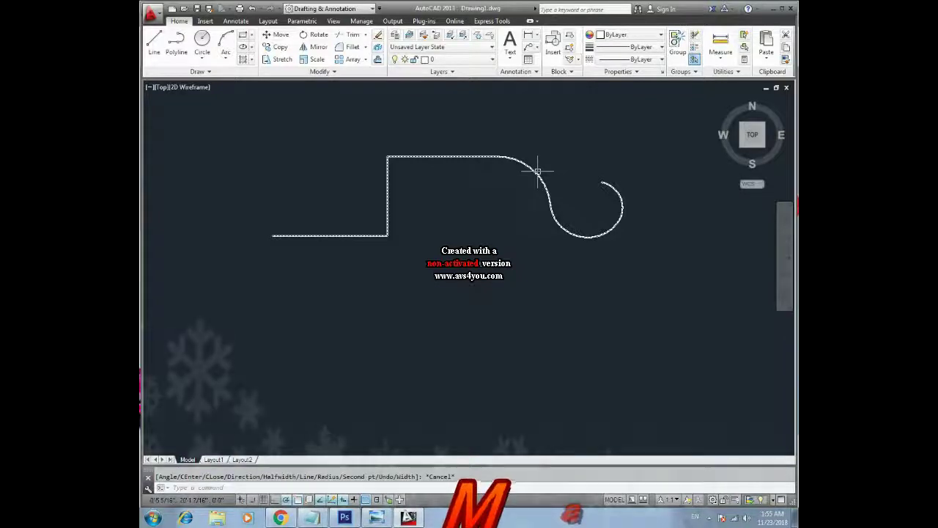
{"action": "key", "text": "Escape"}
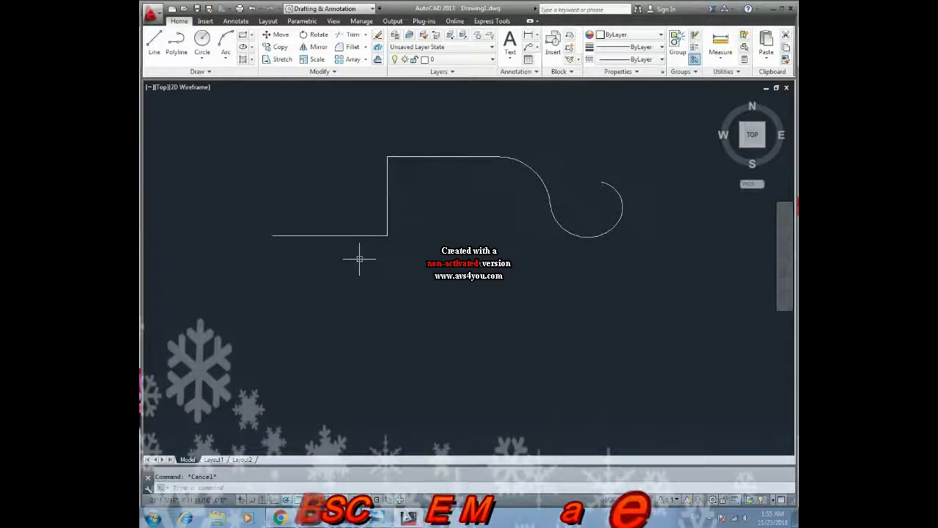
Draw a small rectangle at the left end of the polyline
{"action": "type", "text": "l"}
{"action": "key", "text": "Return"}
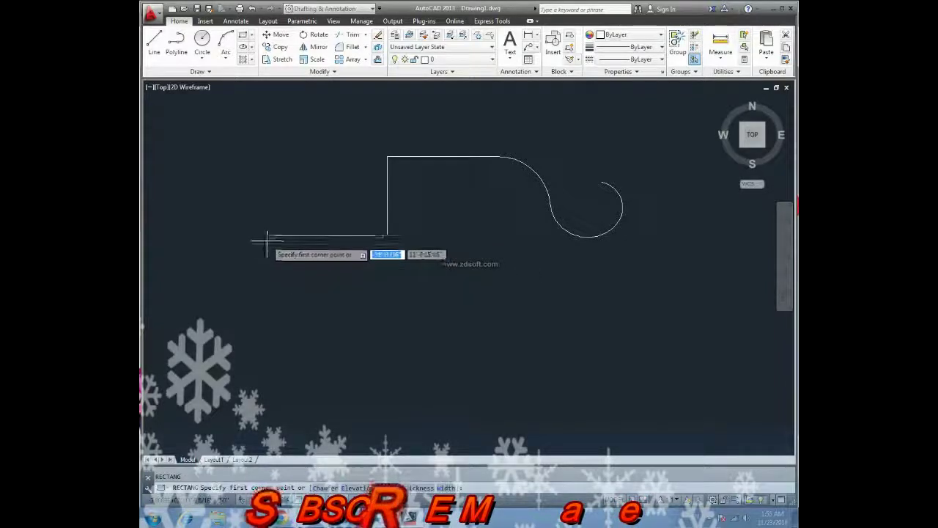
{"action": "left_click", "coordinate": [272, 235]}
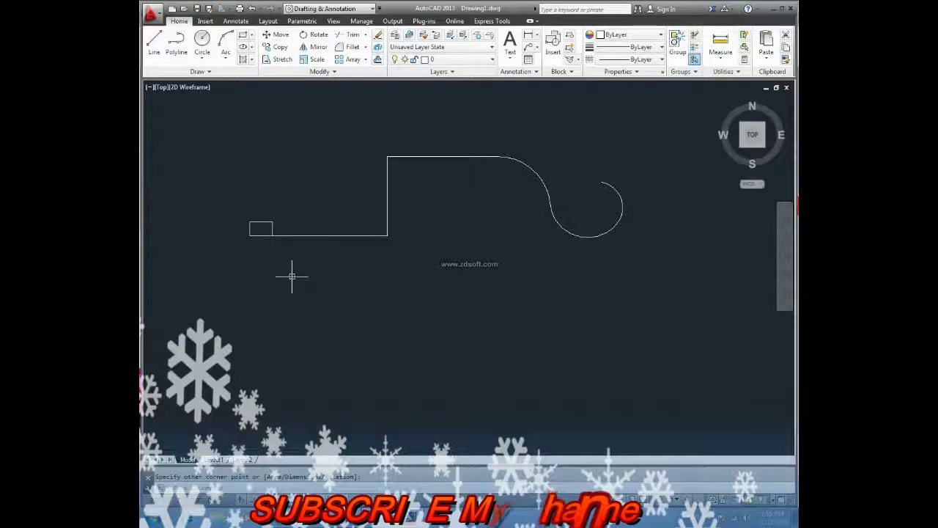
{"action": "key", "text": "Escape"}
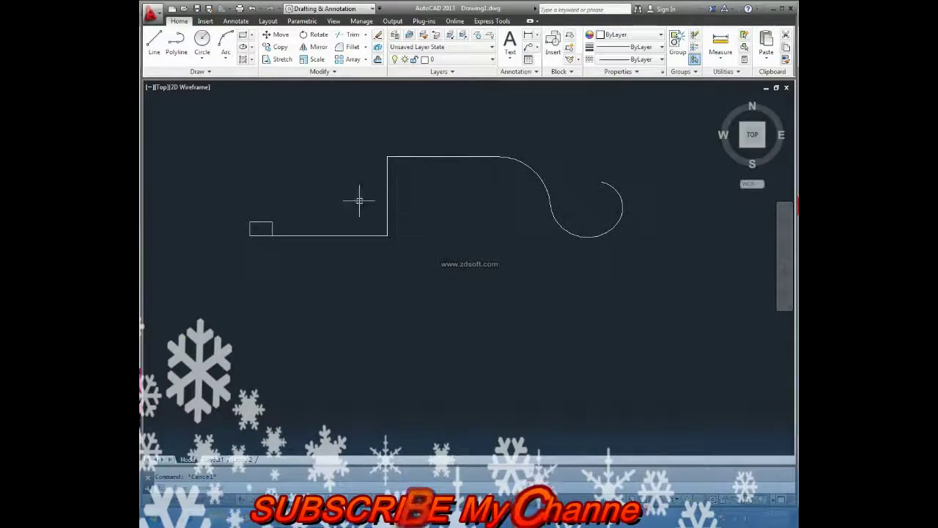
Array the rectangle along the polyline as a 16-item path array
{"action": "type", "text": "ar"}
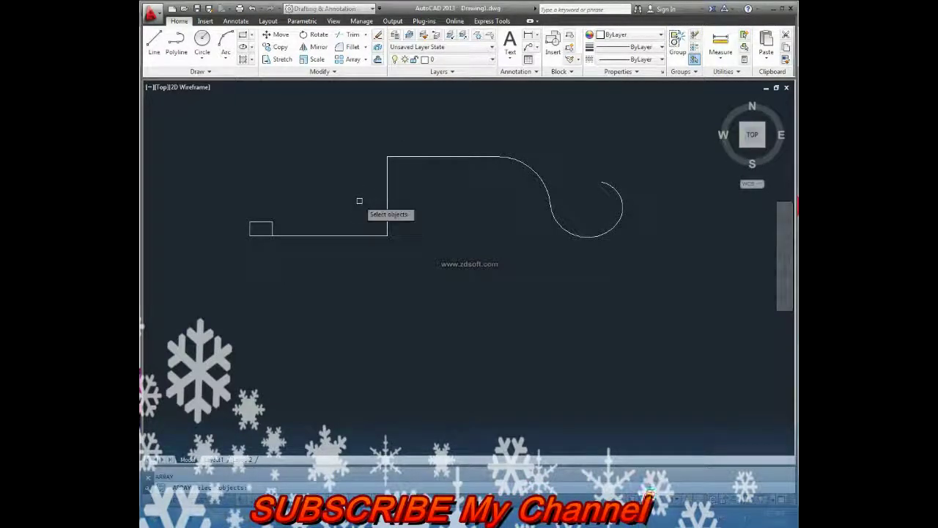
{"action": "key", "text": "Return"}
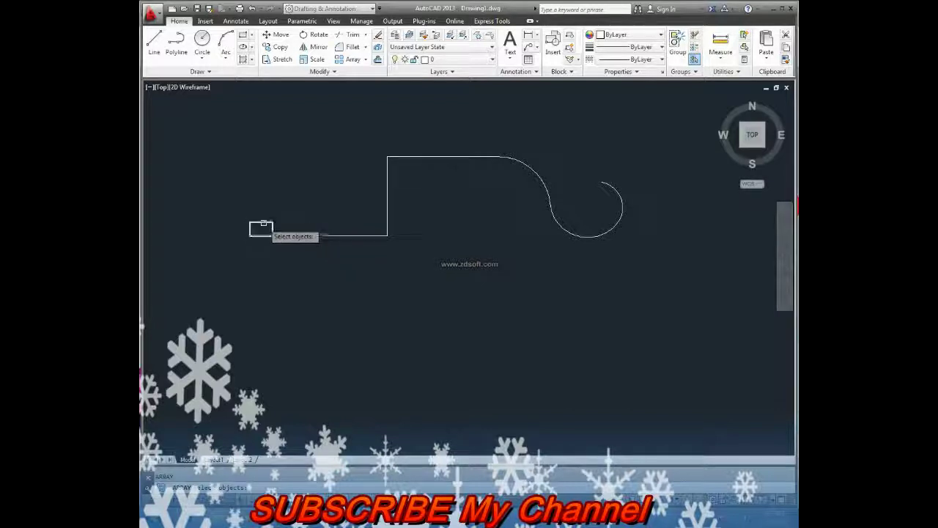
{"action": "key", "text": "Return"}
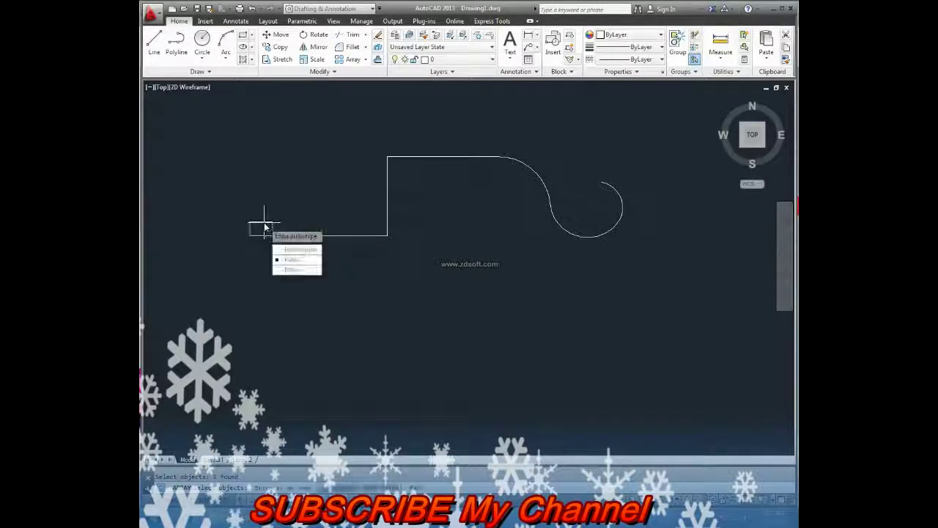
{"action": "left_click", "coordinate": [299, 261]}
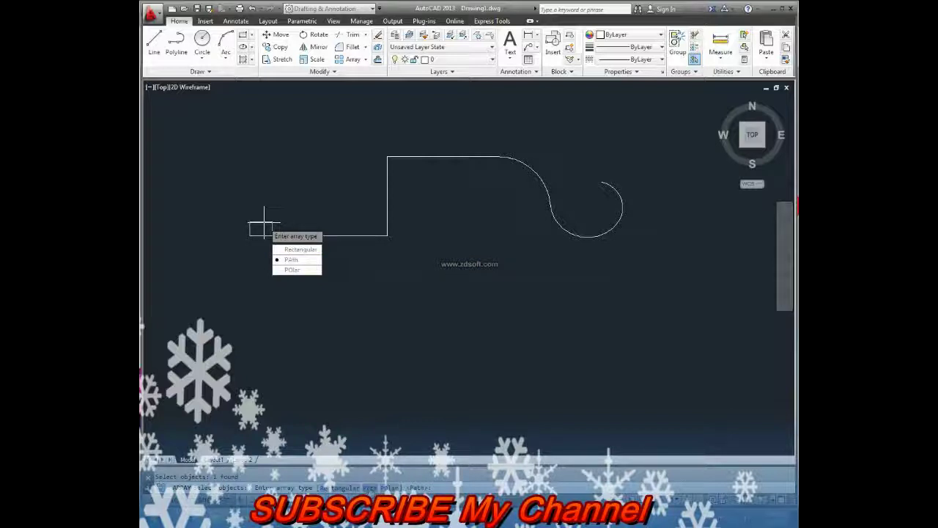
{"action": "key", "text": "Return"}
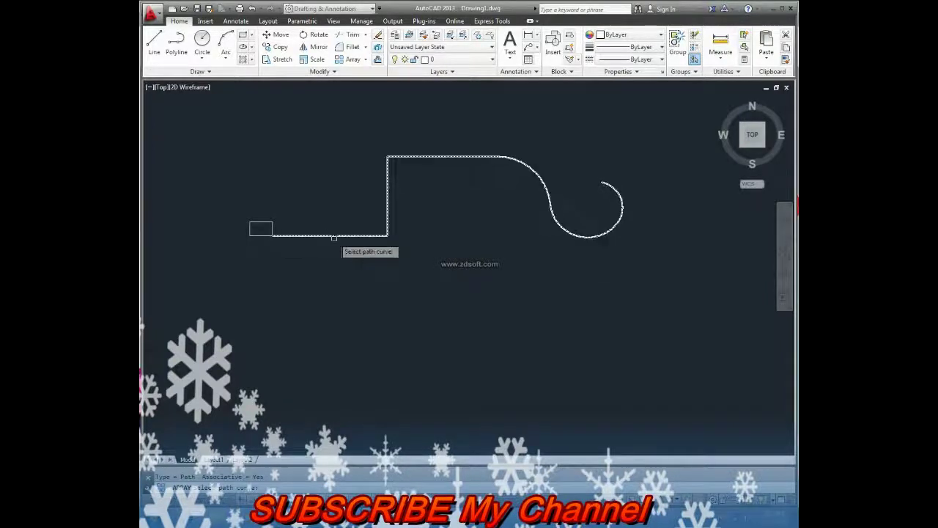
{"action": "left_click", "coordinate": [332, 236]}
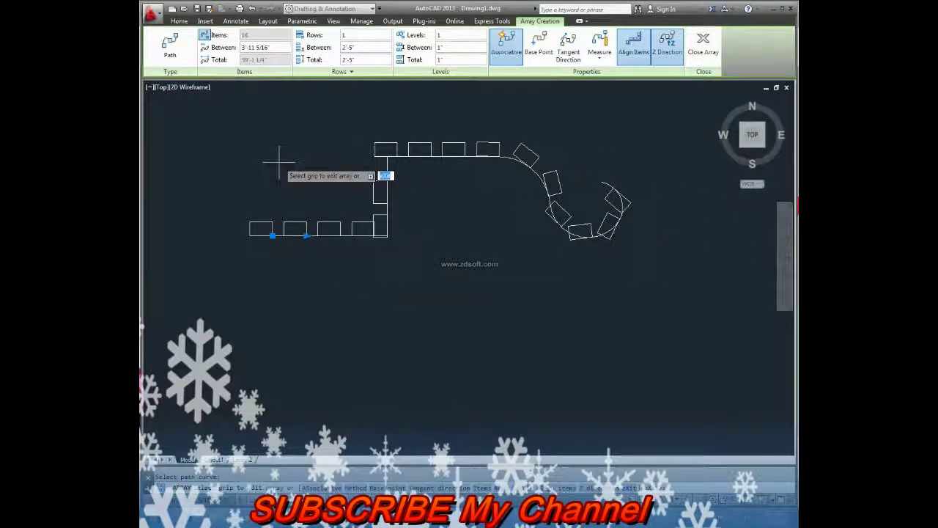
{"action": "key", "text": "Return"}
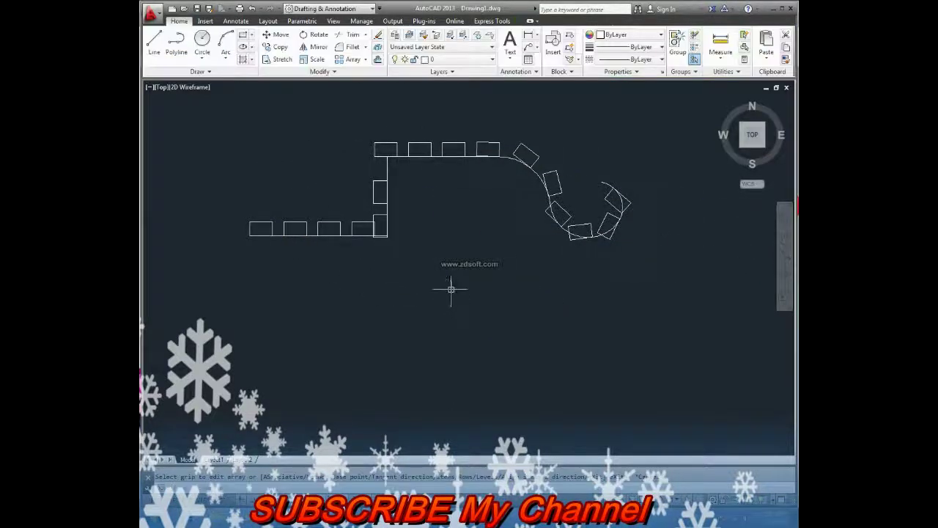
Select the path array and set its item count to 5, after trying 10 and 2
{"action": "left_click", "coordinate": [431, 149]}
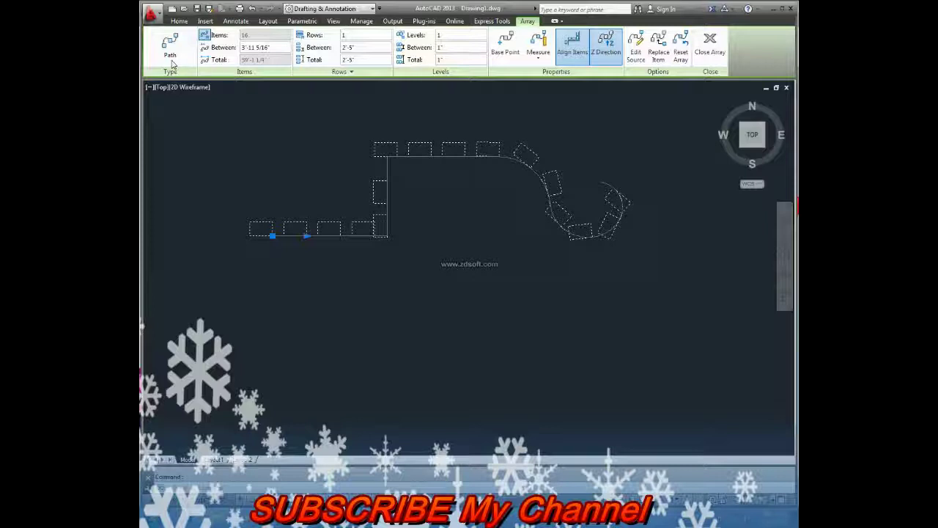
{"action": "left_click", "coordinate": [206, 36]}
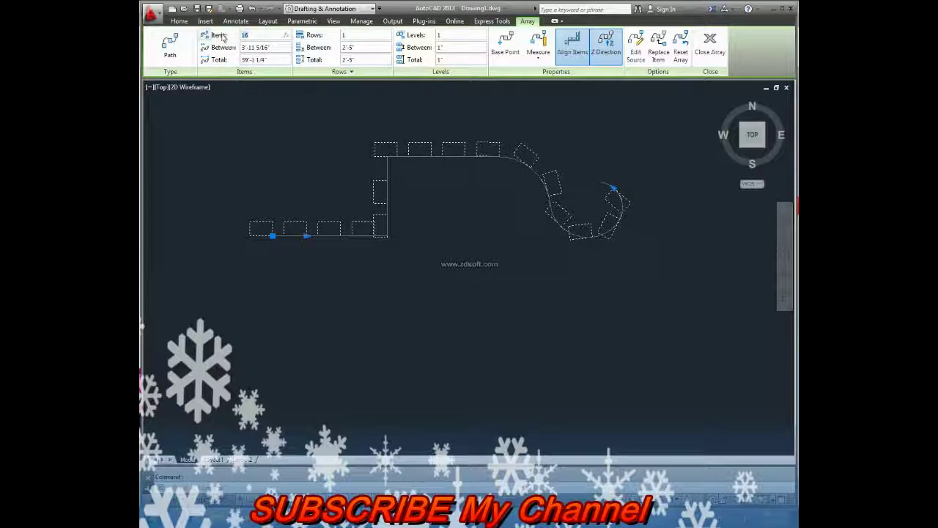
{"action": "type", "text": "10"}
{"action": "key", "text": "Return"}
{"action": "type", "text": "2"}
{"action": "key", "text": "Return"}
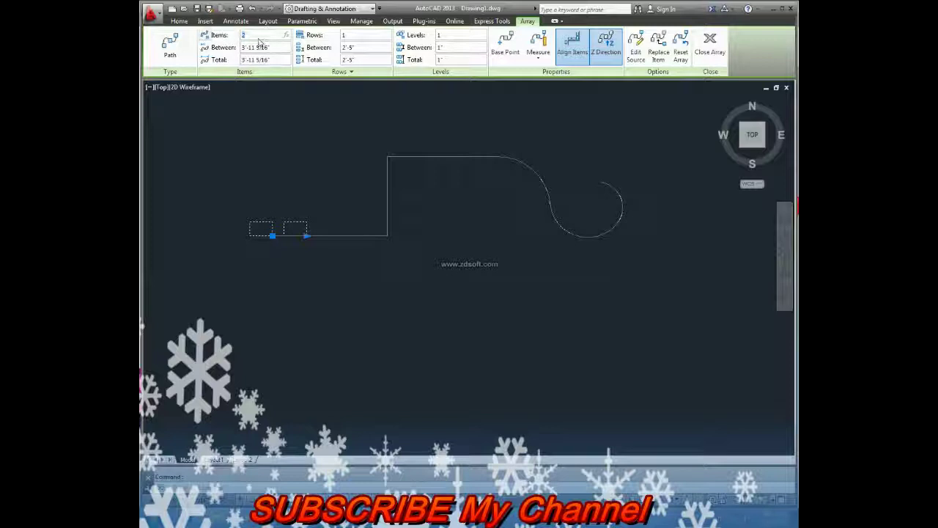
{"action": "type", "text": "5"}
{"action": "key", "text": "Return"}
Try 2 and 3 rows, go back to a single row, and set Levels to 3
{"action": "double_click", "coordinate": [351, 35]}
{"action": "type", "text": "2"}
{"action": "key", "text": "Return"}
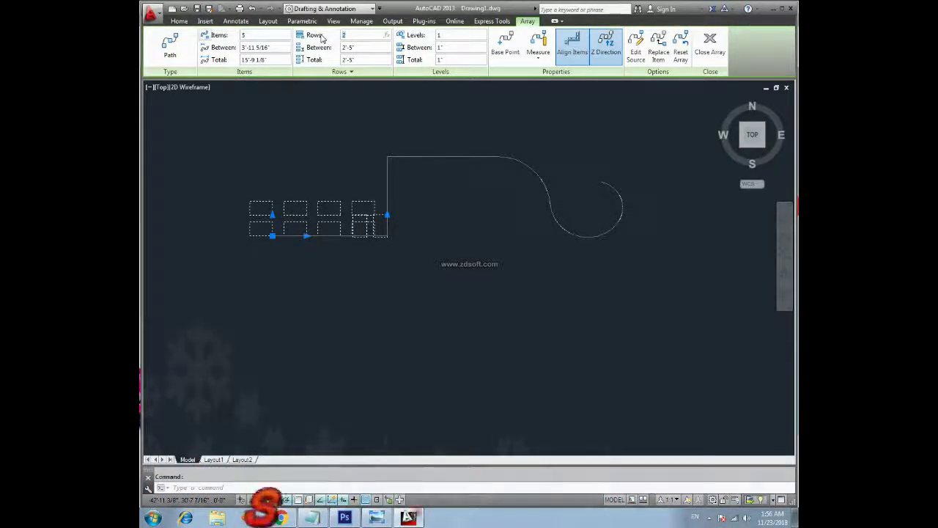
{"action": "type", "text": "3"}
{"action": "left_click", "coordinate": [357, 47]}
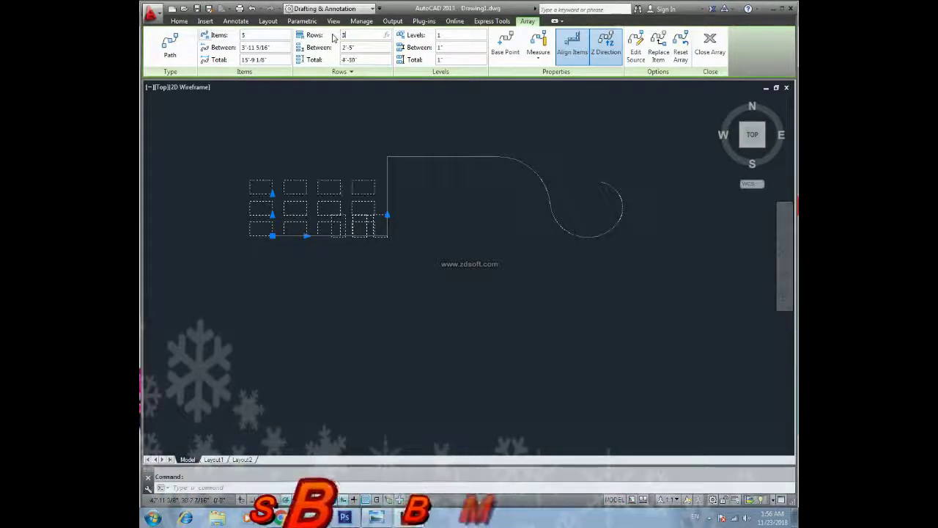
{"action": "double_click", "coordinate": [351, 35]}
{"action": "type", "text": "1"}
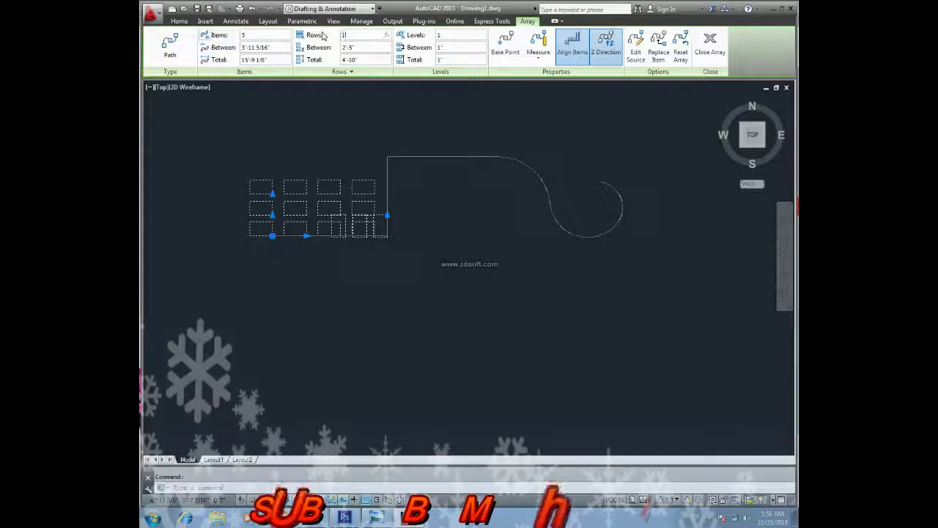
{"action": "key", "text": "Return"}
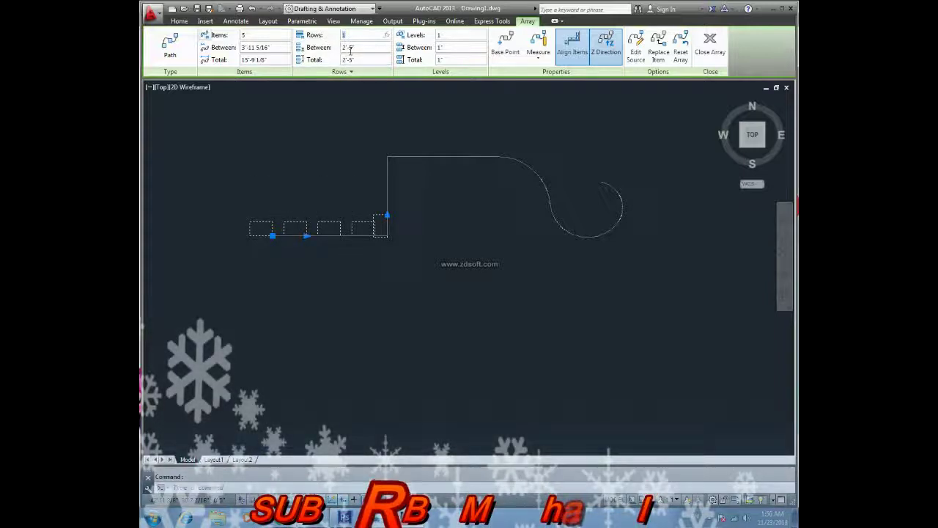
{"action": "double_click", "coordinate": [440, 35]}
{"action": "type", "text": "3"}
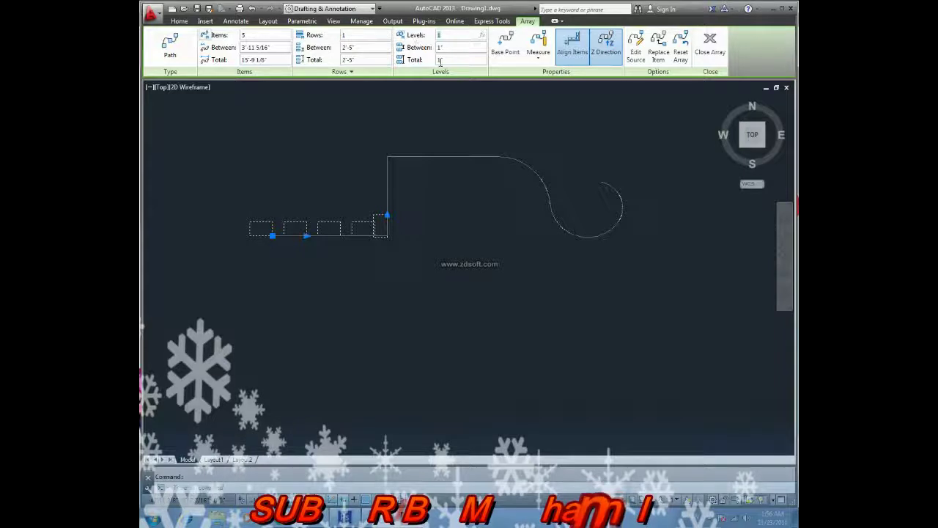
{"action": "key", "text": "Return"}
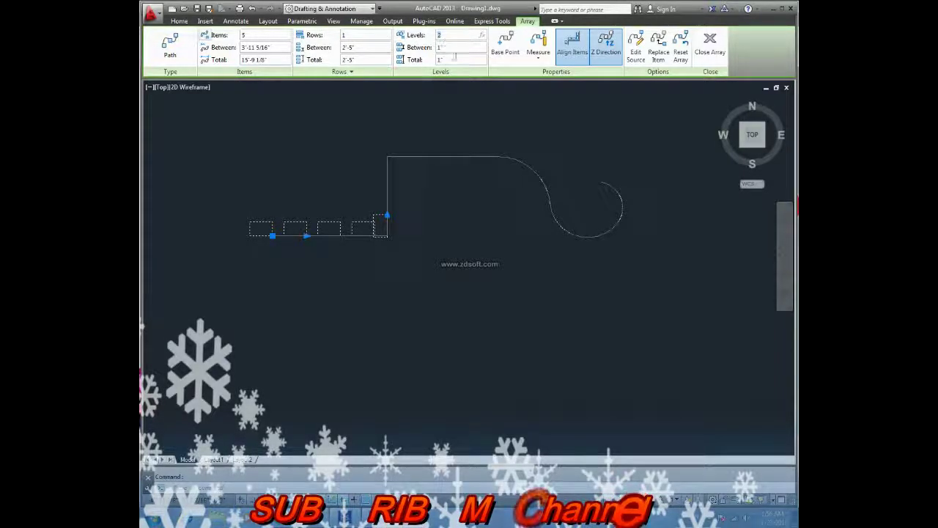
View the array in southwest isometric and stack it to 8 levels
{"action": "left_click_drag", "start_coordinate": [741, 146], "coordinate": [742, 151]}
{"action": "left_click", "coordinate": [743, 150]}
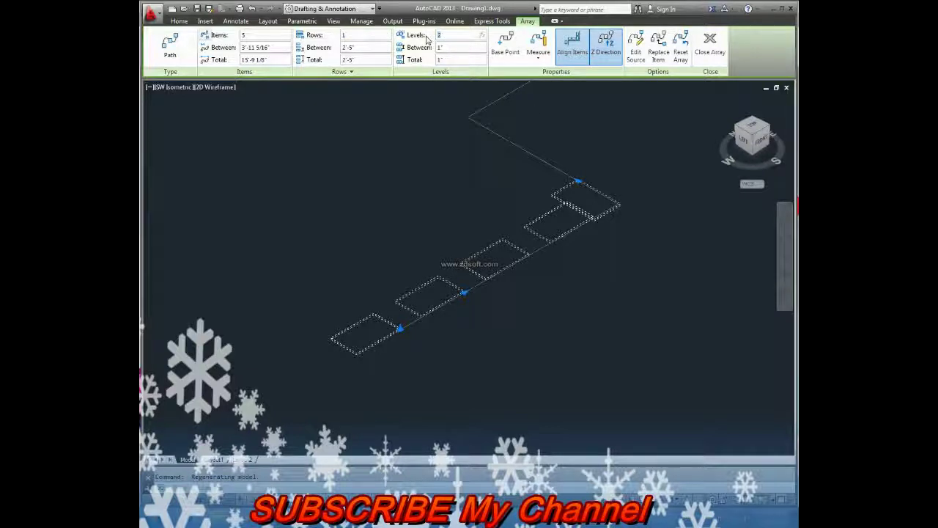
{"action": "type", "text": "8"}
{"action": "key", "text": "Return"}
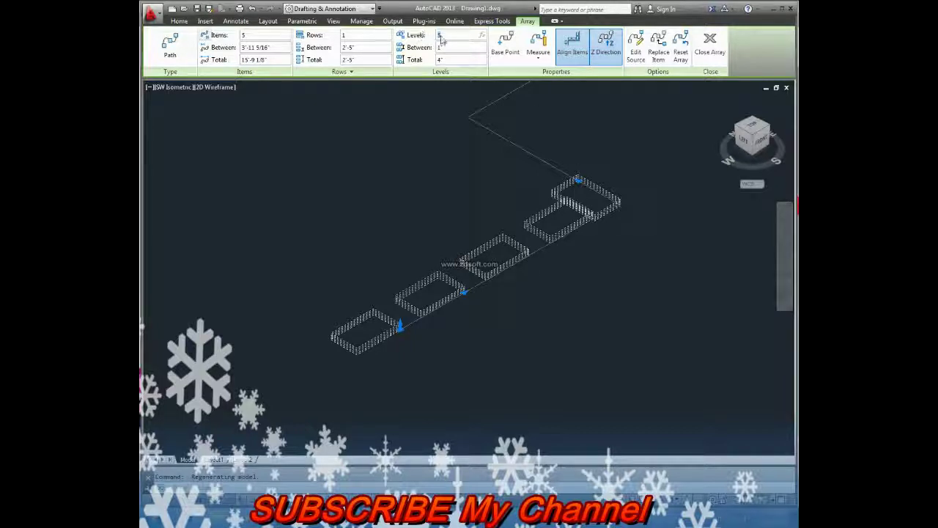
Reduce the array to 1 level and switch to the Top view
{"action": "type", "text": "1"}
{"action": "key", "text": "Return"}
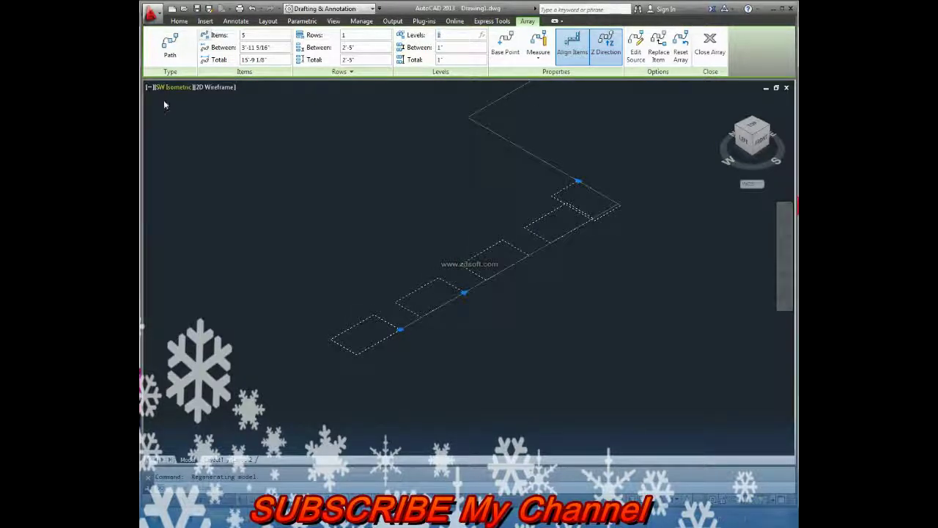
{"action": "left_click", "coordinate": [160, 87]}
{"action": "left_click", "coordinate": [175, 111]}
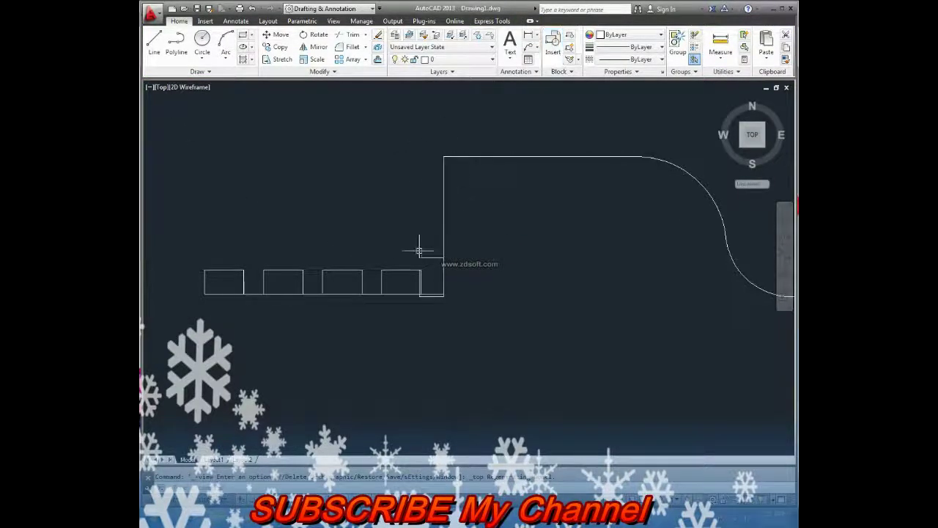
Select the path array and move its base point to a new spot
{"action": "left_click", "coordinate": [404, 271]}
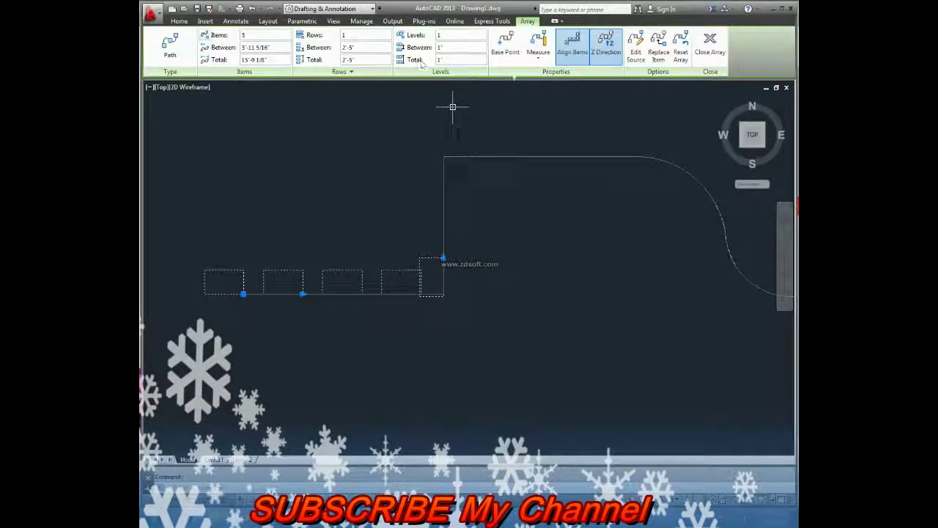
{"action": "left_click", "coordinate": [514, 57]}
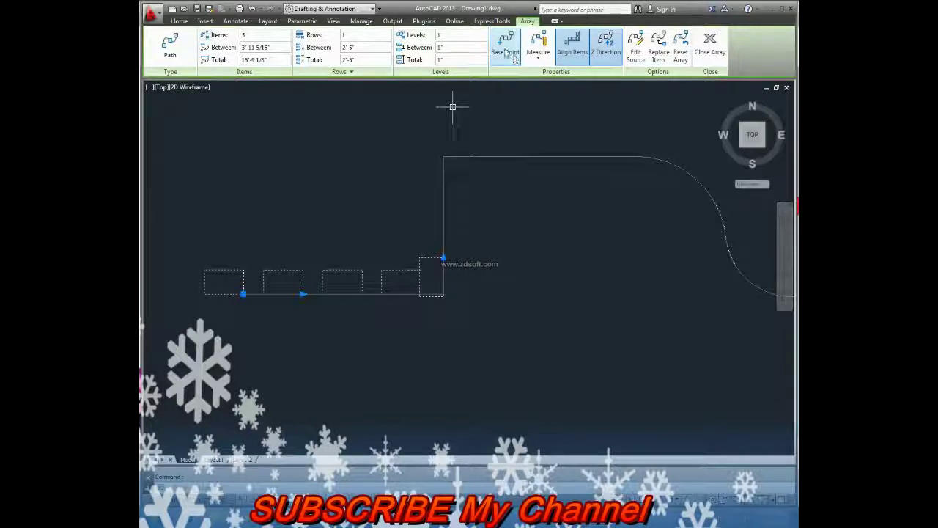
{"action": "left_click", "coordinate": [203, 294]}
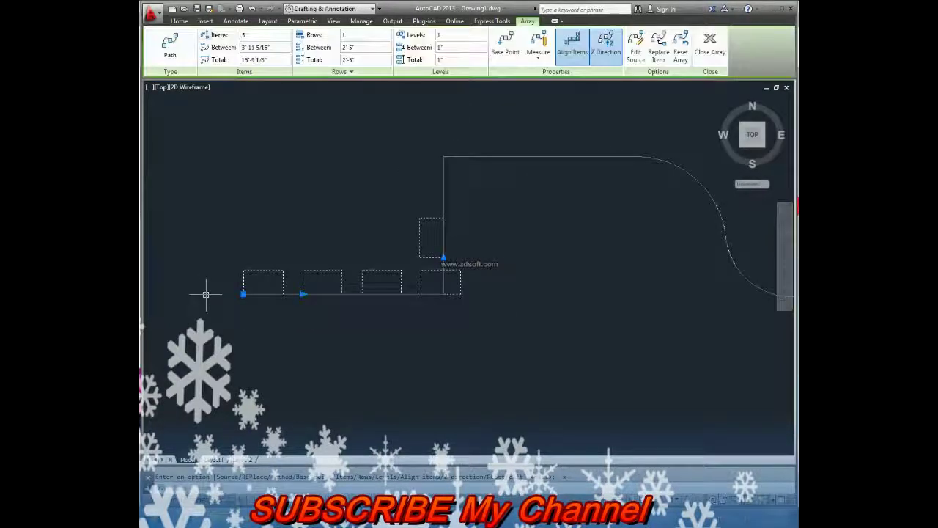
Try dragging the array's base grip off the path, then undo the move and deselect
{"action": "left_click", "coordinate": [243, 293]}
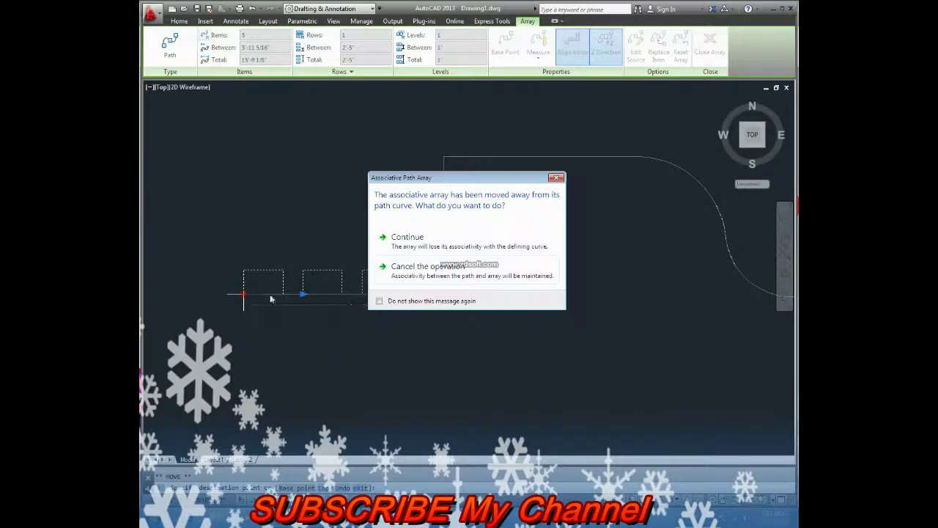
{"action": "left_click", "coordinate": [408, 245]}
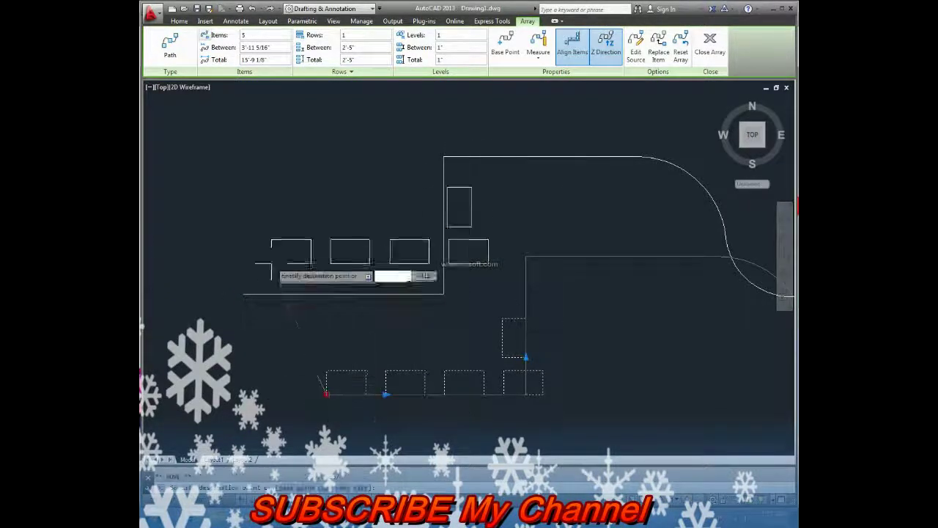
{"action": "left_click", "coordinate": [326, 302]}
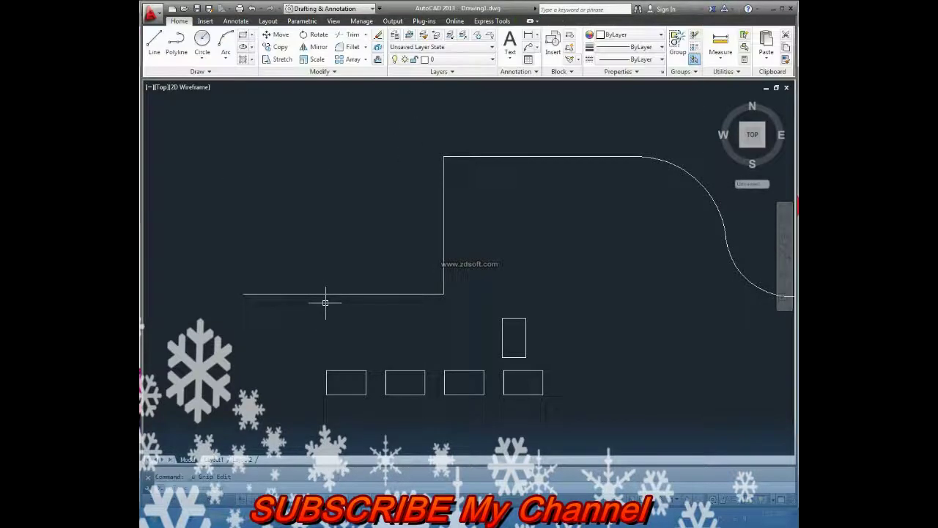
{"action": "key", "text": "ctrl+z"}
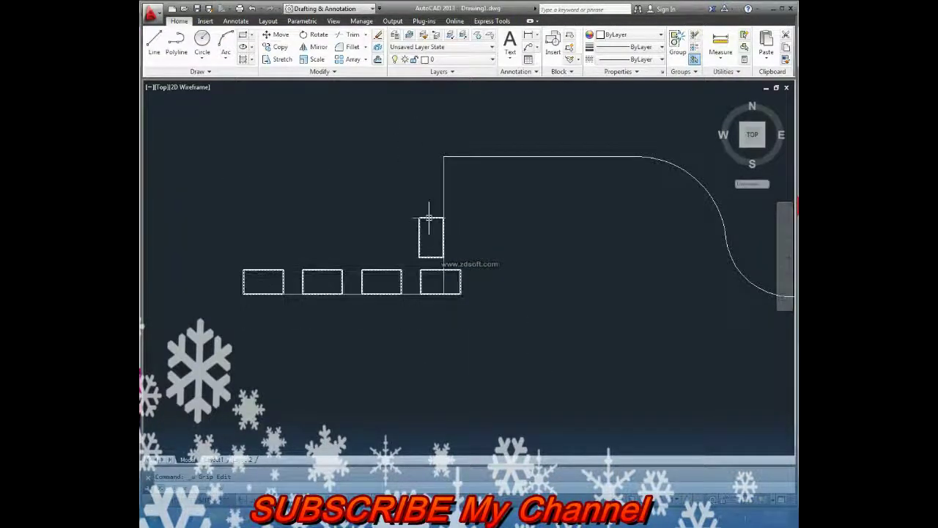
{"action": "left_click", "coordinate": [432, 218]}
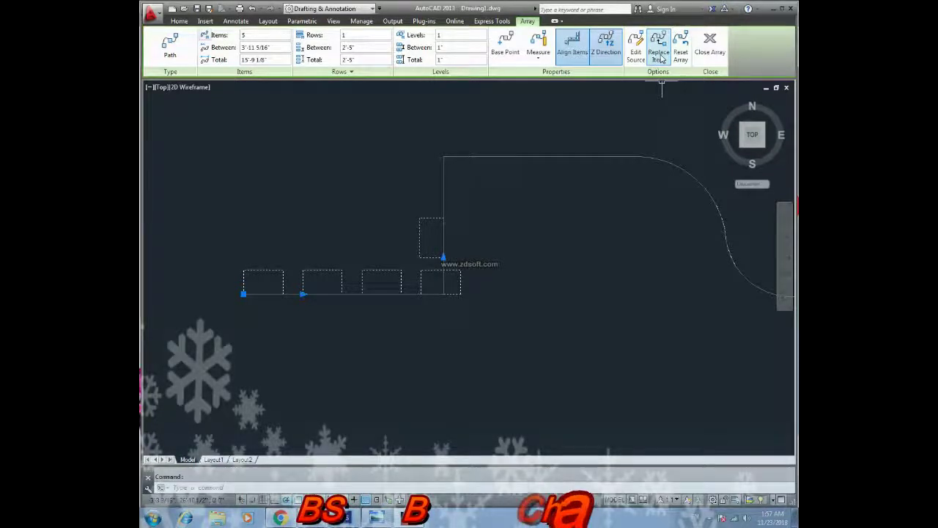
{"action": "key", "text": "Escape"}
Draw a small circle above and left of the rectangle array, then reselect the array
{"action": "middle_click_drag", "start_coordinate": [351, 243], "coordinate": [383, 230]}
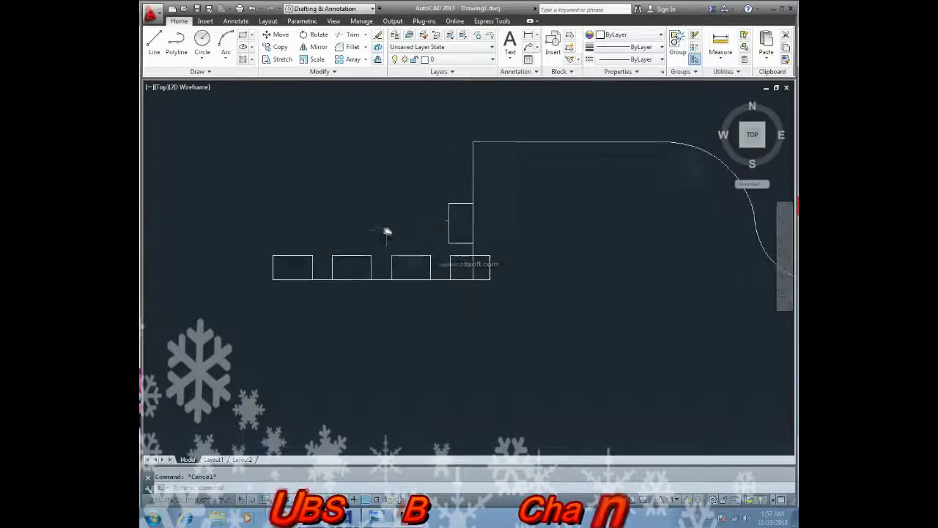
{"action": "type", "text": "c"}
{"action": "key", "text": "Return"}
{"action": "left_click", "coordinate": [306, 170]}
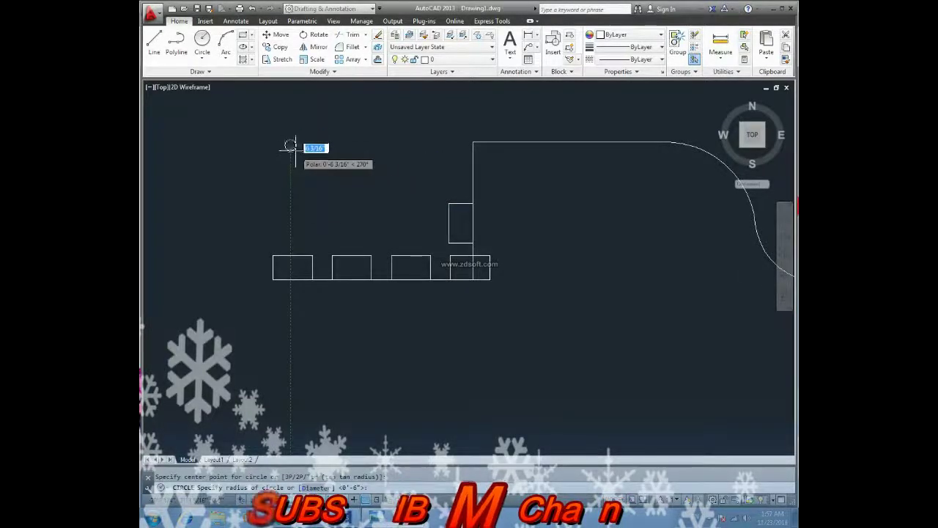
{"action": "key", "text": "Return"}
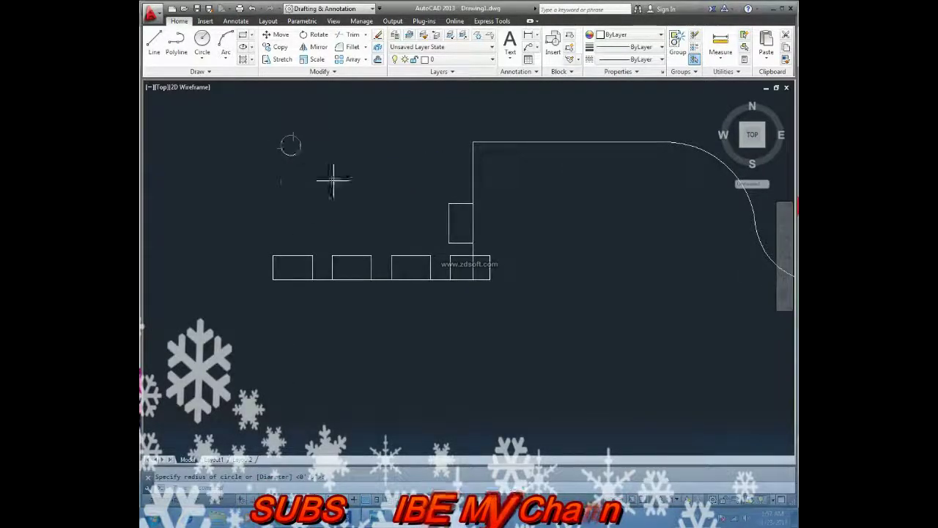
{"action": "middle_click_drag", "start_coordinate": [331, 182], "coordinate": [331, 219]}
{"action": "left_click", "coordinate": [355, 292]}
{"action": "left_click", "coordinate": [355, 292]}
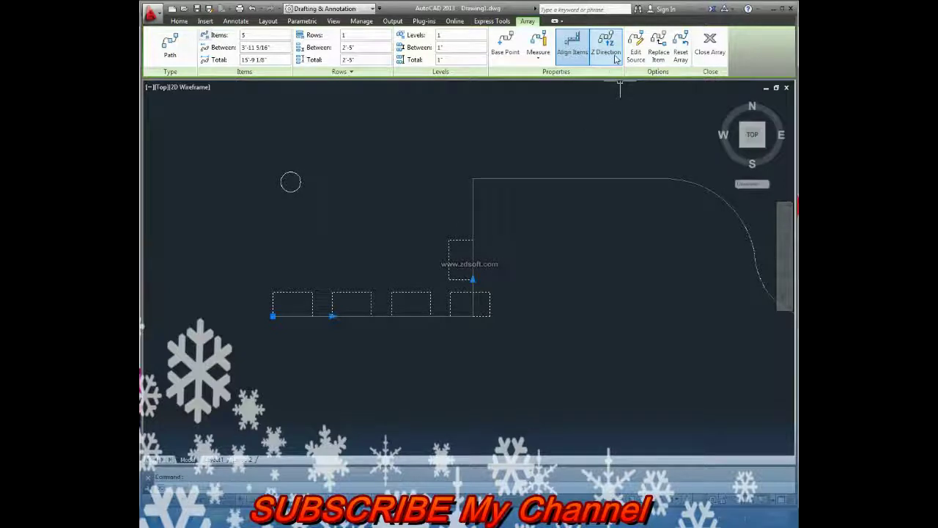
Replace the first, second and corner rectangles with the small circle
{"action": "left_click", "coordinate": [658, 47]}
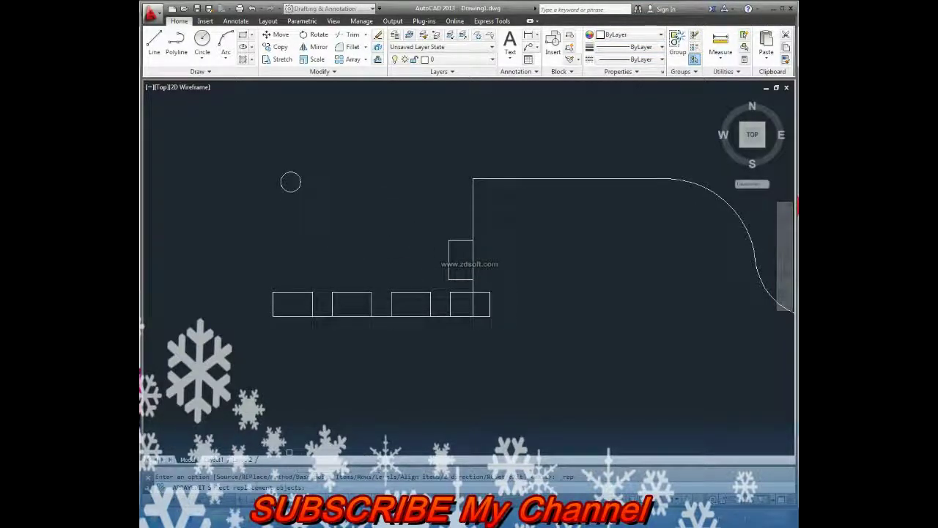
{"action": "left_click", "coordinate": [297, 178]}
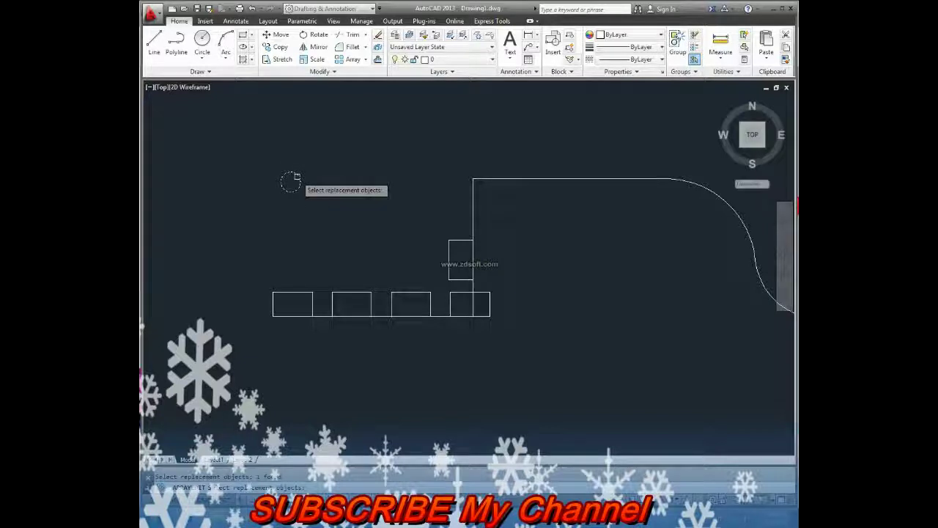
{"action": "key", "text": "Return"}
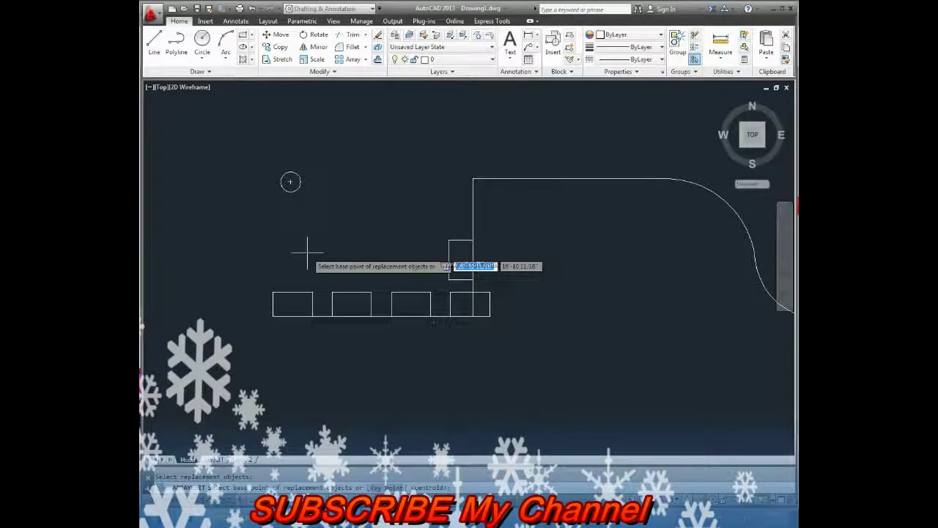
{"action": "key", "text": "Return"}
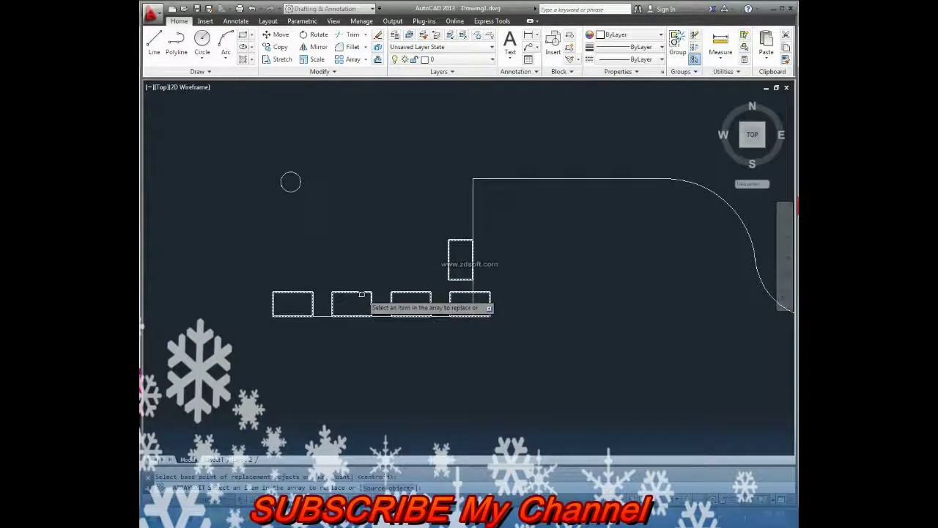
{"action": "left_click", "coordinate": [352, 291]}
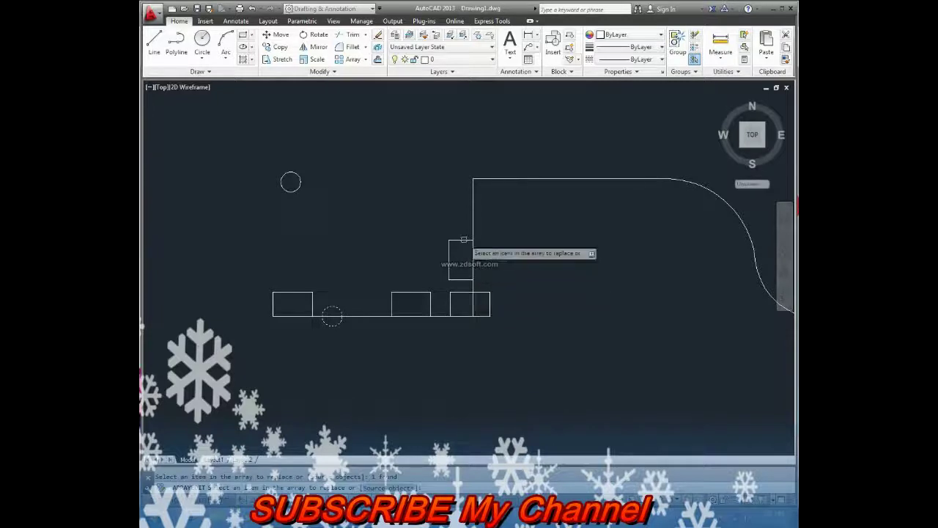
{"action": "left_click", "coordinate": [478, 285]}
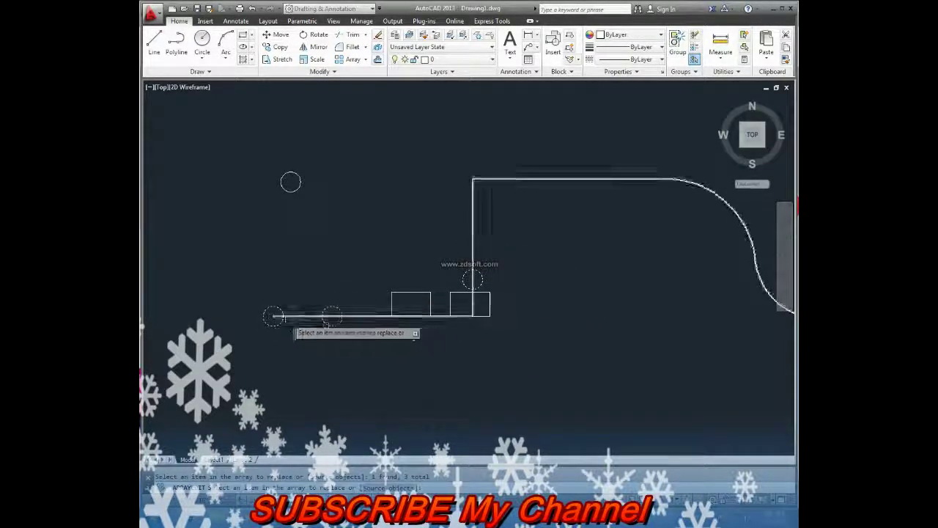
{"action": "left_click", "coordinate": [272, 316]}
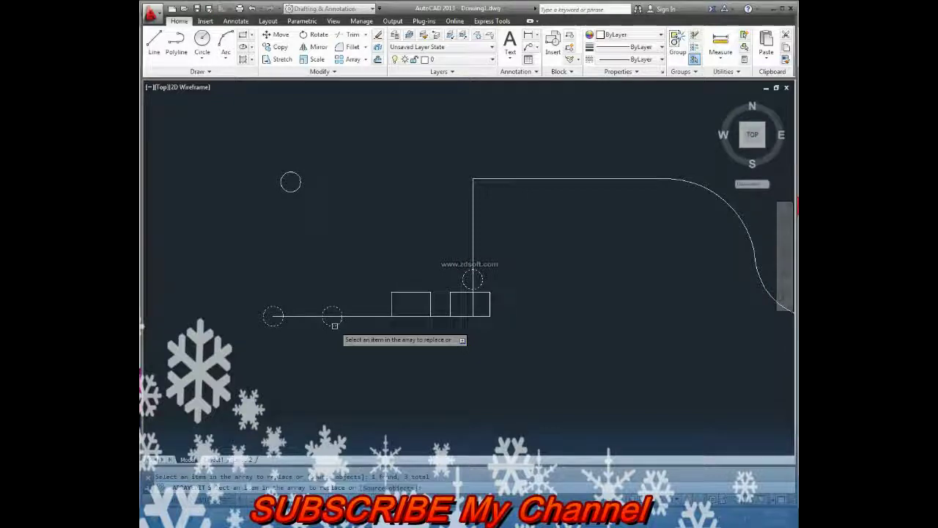
{"action": "key", "text": "Escape"}
{"action": "key", "text": "Escape"}
Reselect the path array and raise its item count to 8
{"action": "left_click", "coordinate": [431, 289]}
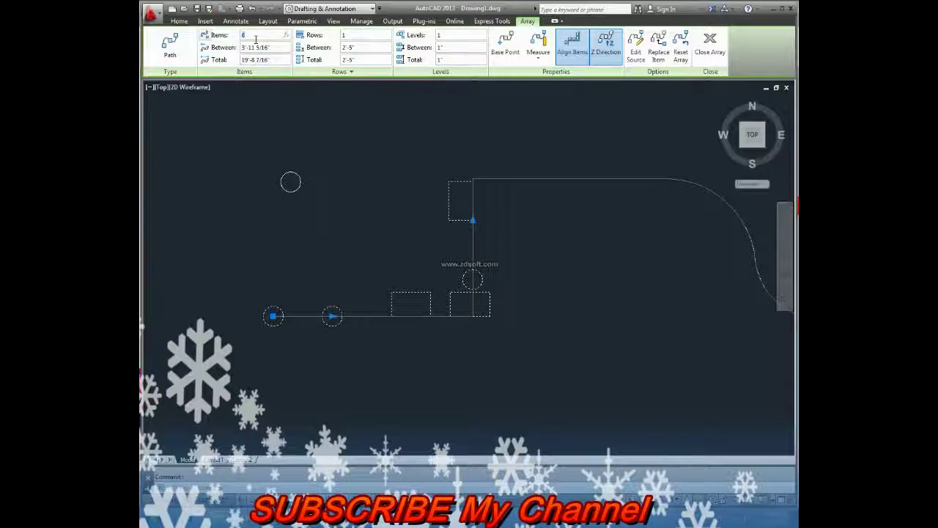
{"action": "key", "text": "Return"}
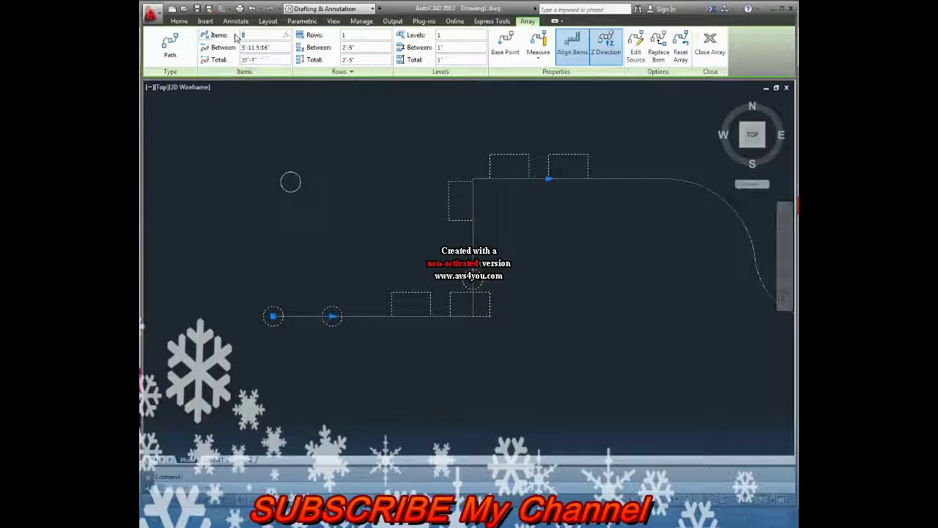
{"action": "key", "text": "Escape"}
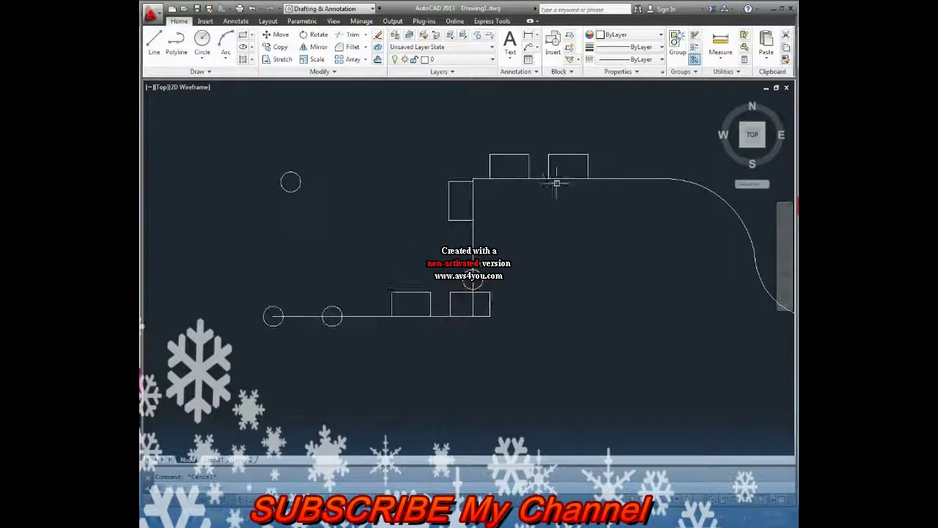
Clear the drawing and draw a new long horizontal line
{"action": "scroll", "coordinate": [310, 299], "scroll_direction": "down", "scroll_amount": 3}
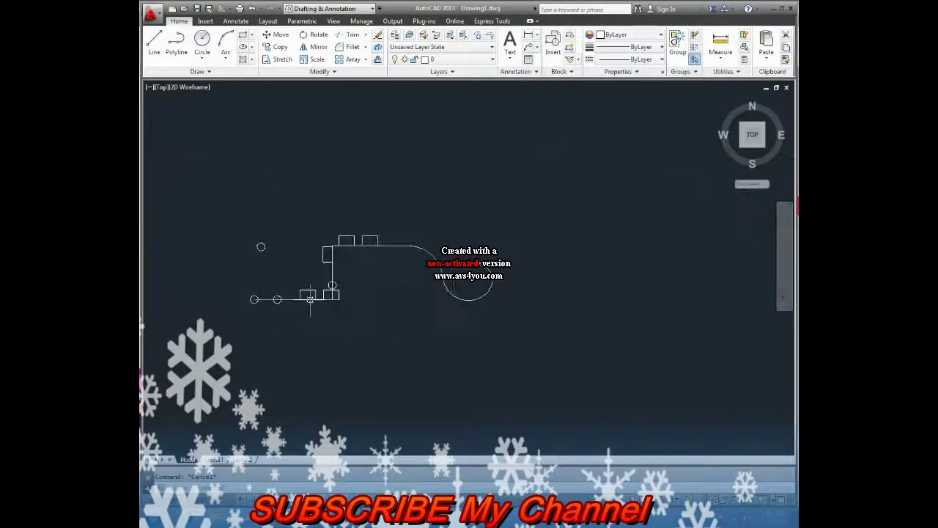
{"action": "left_click", "coordinate": [486, 189]}
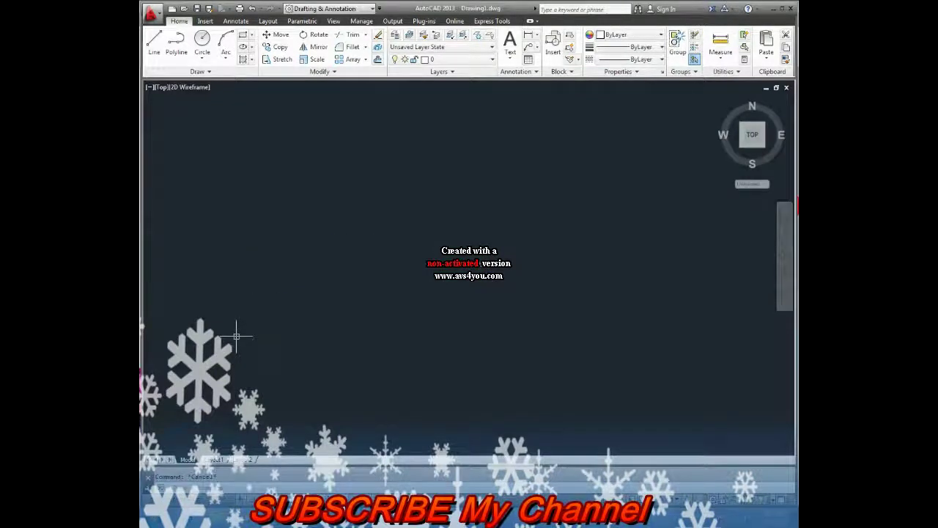
{"action": "type", "text": "l"}
{"action": "key", "text": "Return"}
{"action": "left_click", "coordinate": [276, 255]}
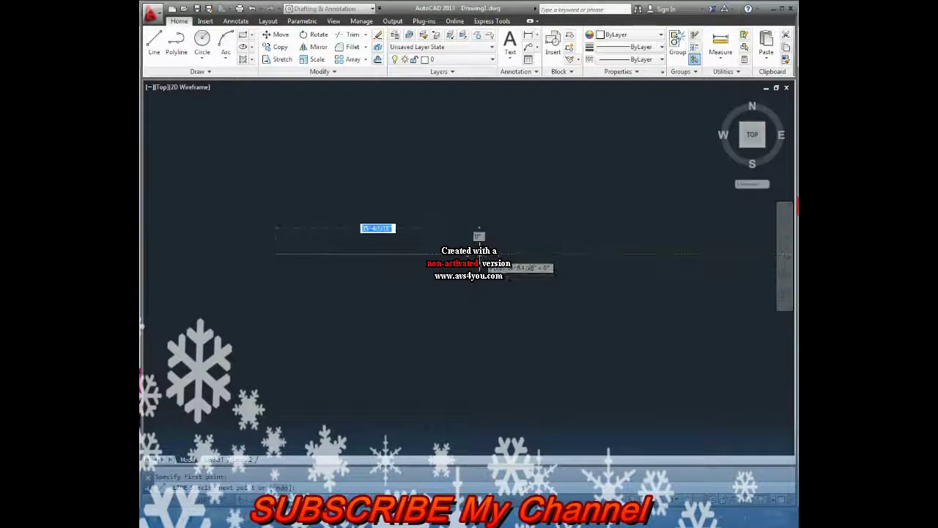
{"action": "left_click", "coordinate": [479, 255]}
{"action": "key", "text": "Escape"}
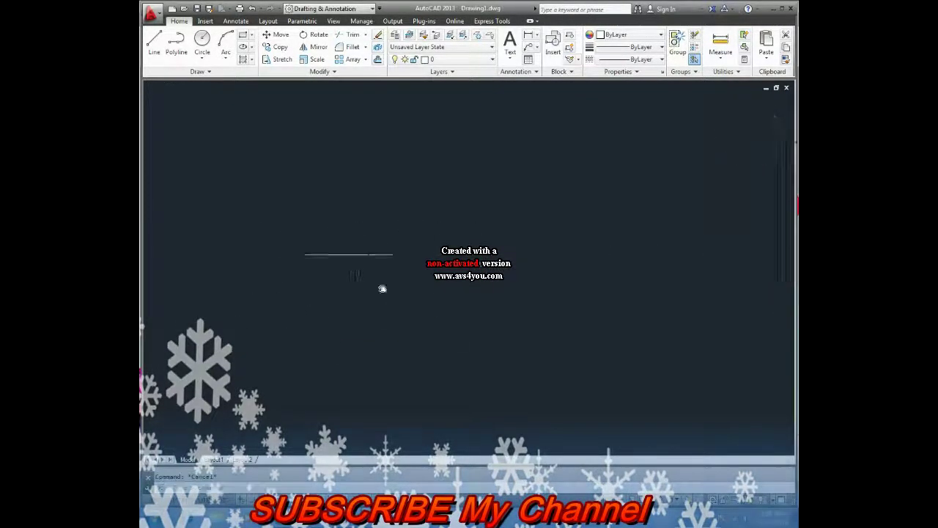
{"action": "scroll", "coordinate": [414, 274], "scroll_direction": "up", "scroll_amount": 2}
{"action": "scroll", "coordinate": [409, 281], "scroll_direction": "up", "scroll_amount": 3}
{"action": "scroll", "coordinate": [389, 284], "scroll_direction": "down", "scroll_amount": 3}
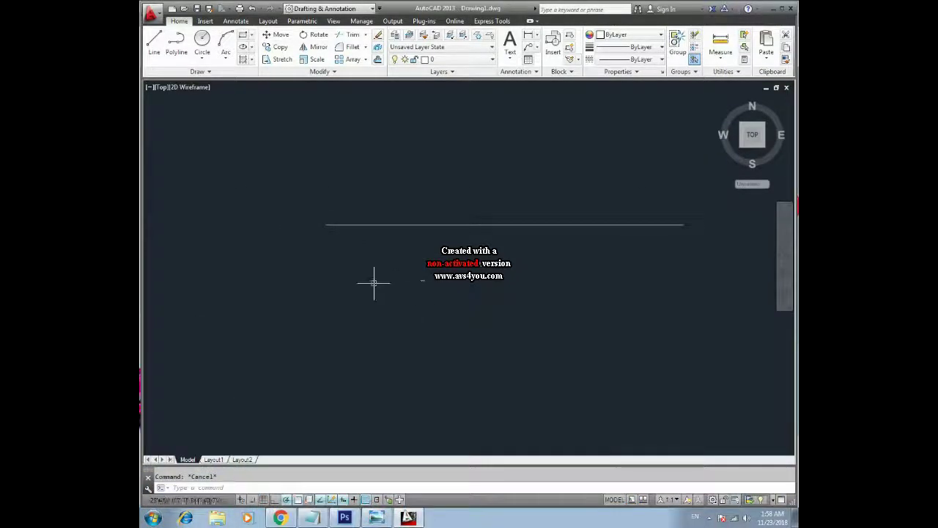
Draw a 1-unit vertical line down from the long line's left end
{"action": "type", "text": "l"}
{"action": "key", "text": "Return"}
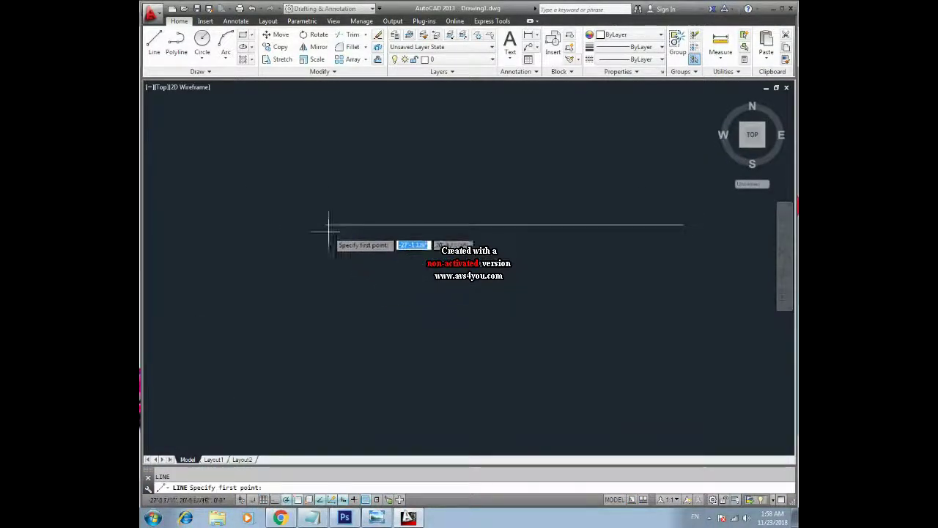
{"action": "left_click", "coordinate": [325, 225]}
{"action": "type", "text": "1"}
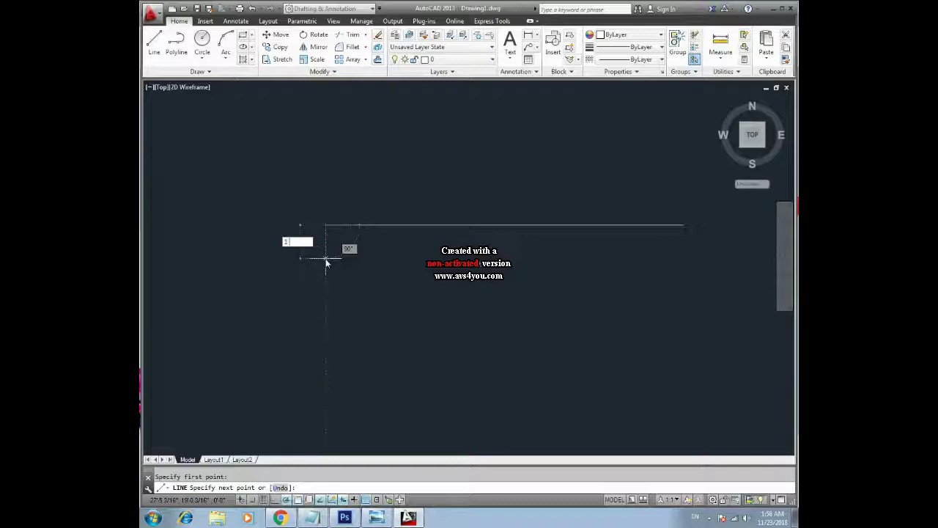
{"action": "key", "text": "Return"}
{"action": "key", "text": "Escape"}
{"action": "middle_click_drag", "start_coordinate": [351, 266], "coordinate": [333, 280]}
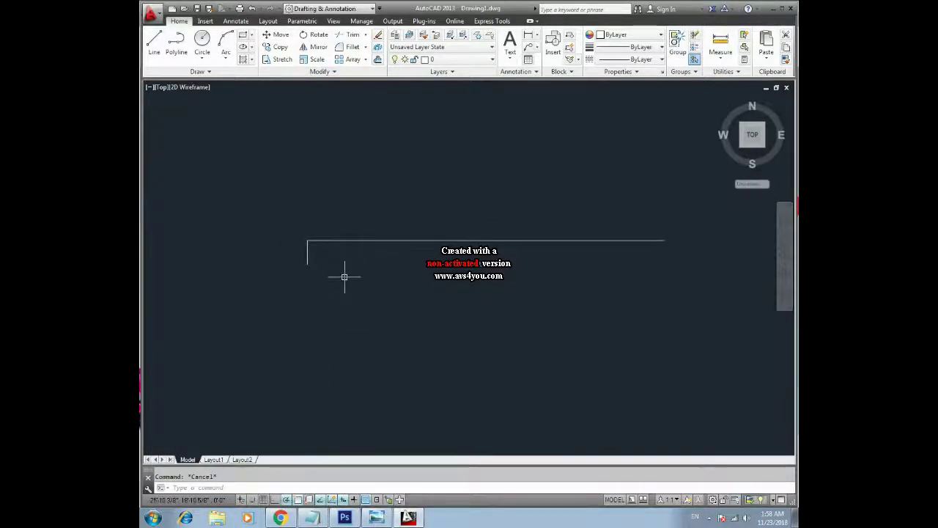
{"action": "type", "text": "r"}
{"action": "key", "text": "Return"}
{"action": "left_click", "coordinate": [334, 257]}
Path-array the short vertical line along the long horizontal line with 5 items
{"action": "left_click", "coordinate": [281, 272]}
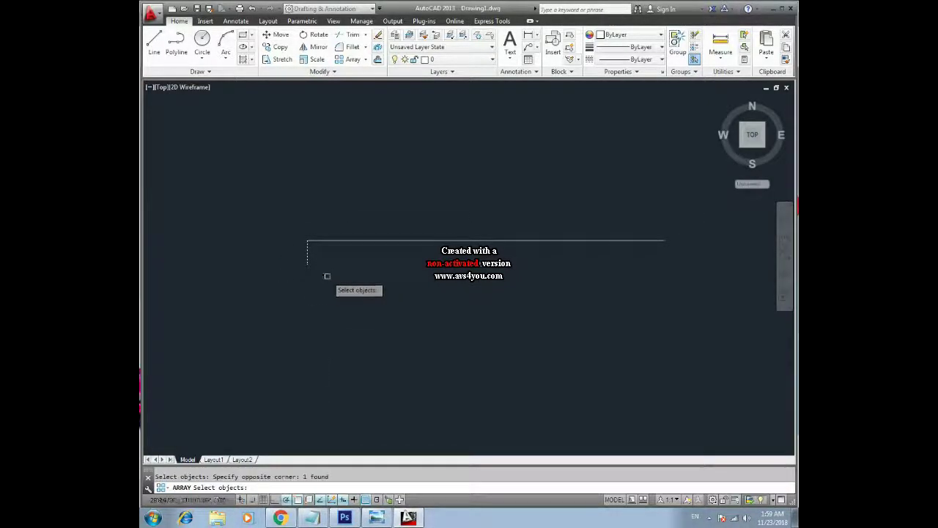
{"action": "key", "text": "Return"}
{"action": "key", "text": "Down"}
{"action": "key", "text": "Return"}
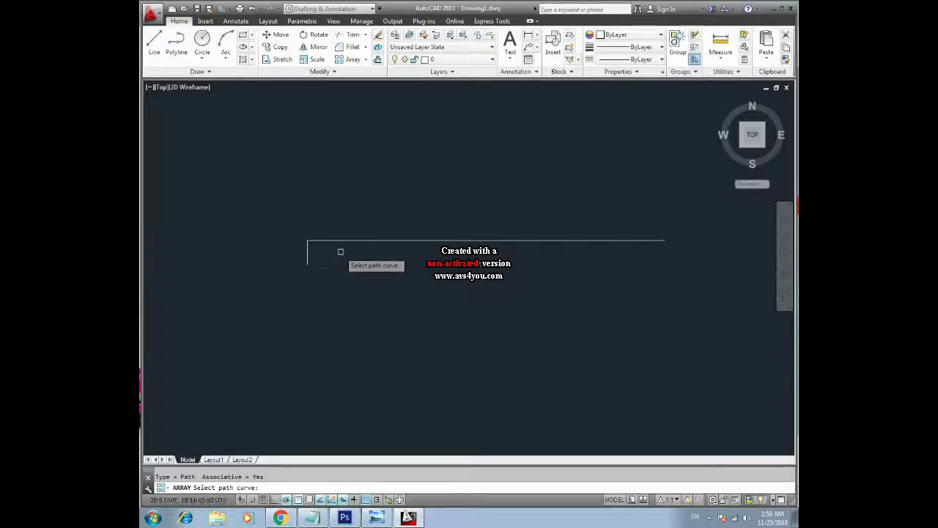
{"action": "left_click", "coordinate": [342, 240]}
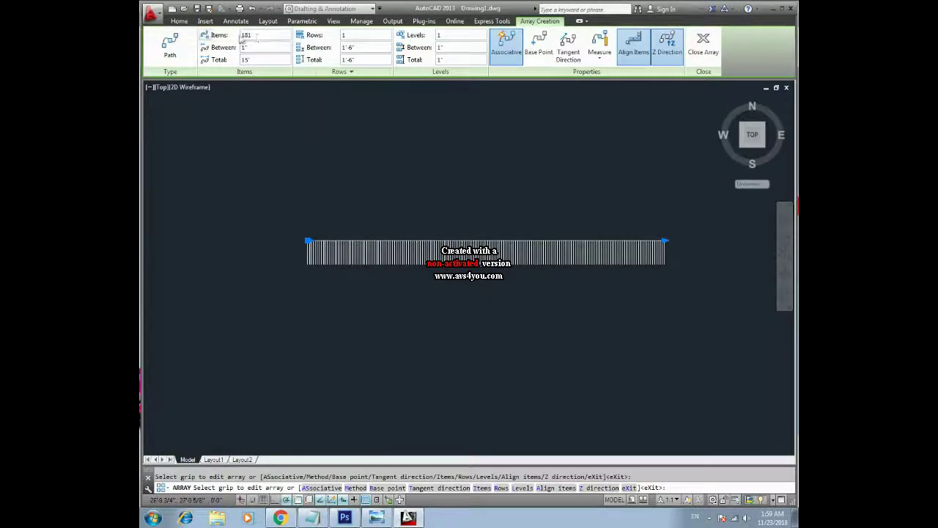
{"action": "type", "text": "5"}
{"action": "key", "text": "Return"}
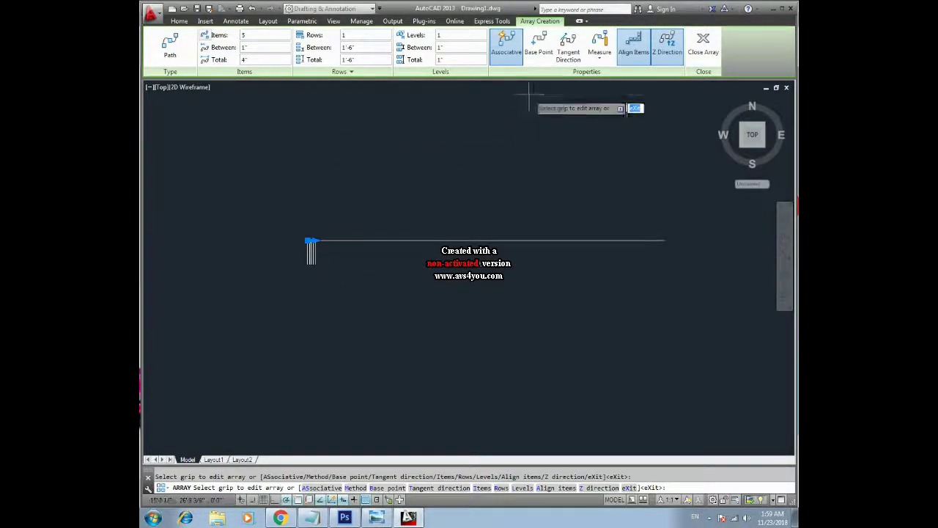
Switch the array spacing from Measure to Divide so the 5 items span the whole line
{"action": "left_click", "coordinate": [600, 57]}
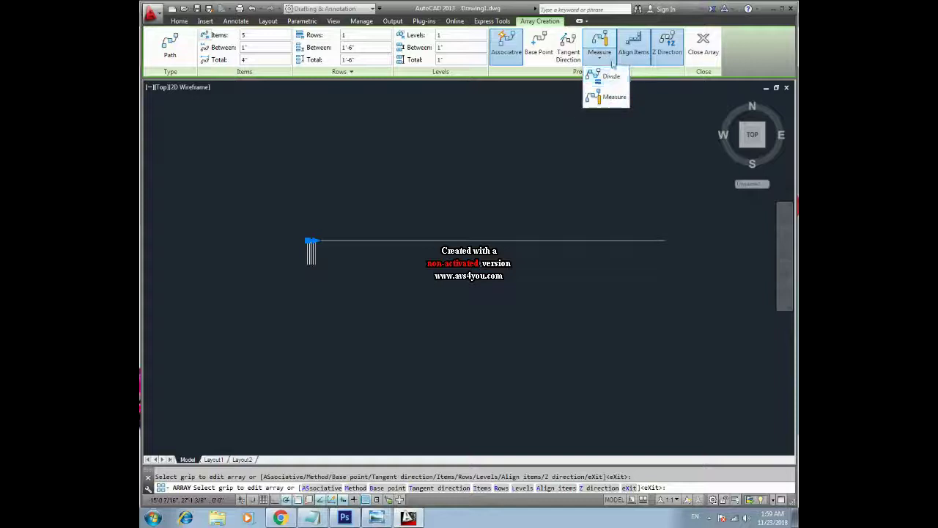
{"action": "left_click", "coordinate": [613, 99]}
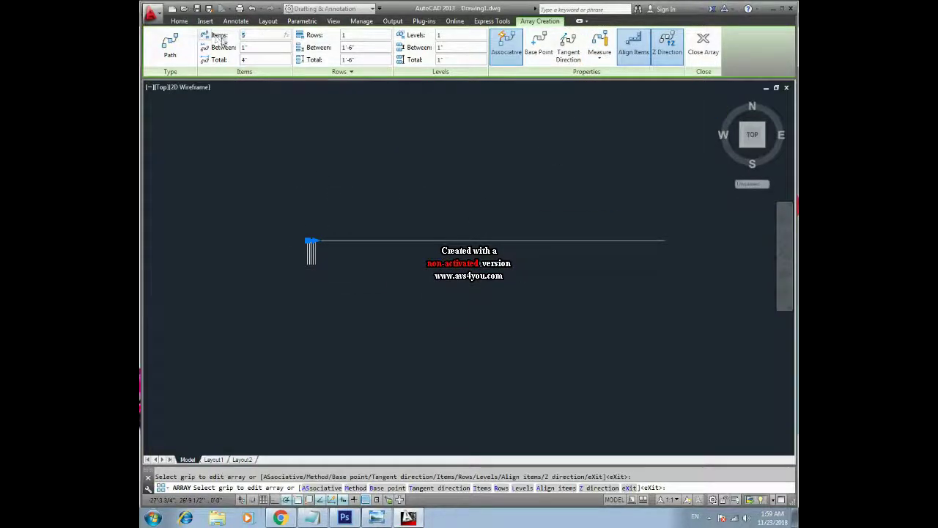
{"action": "type", "text": "20"}
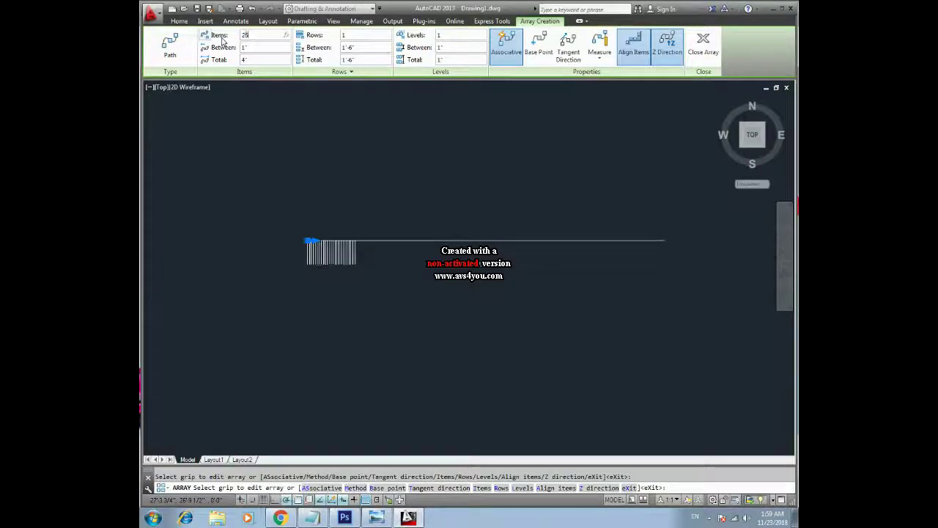
{"action": "type", "text": "36"}
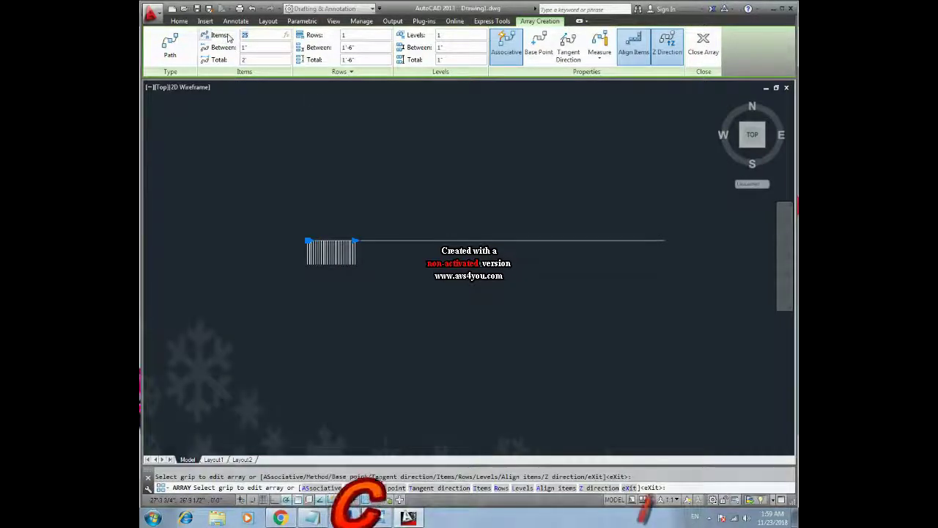
{"action": "key", "text": "Return"}
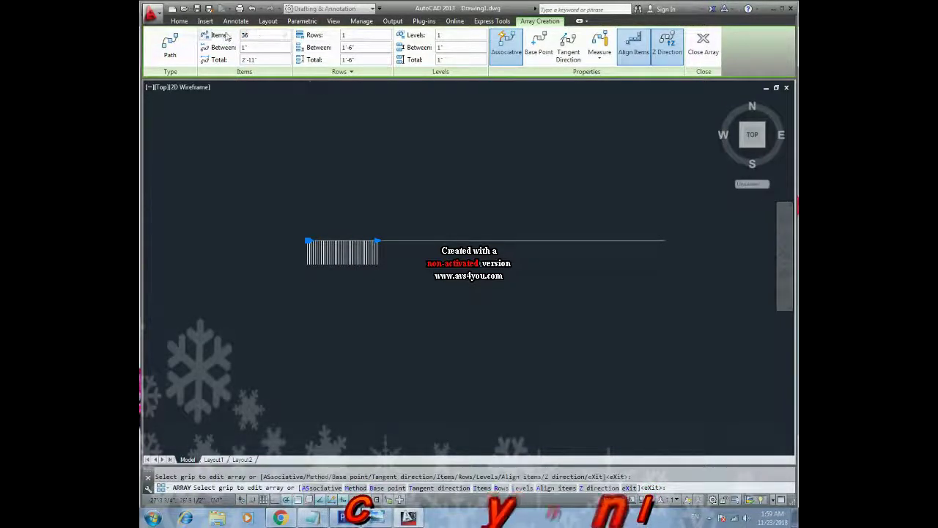
{"action": "type", "text": "5"}
{"action": "key", "text": "Return"}
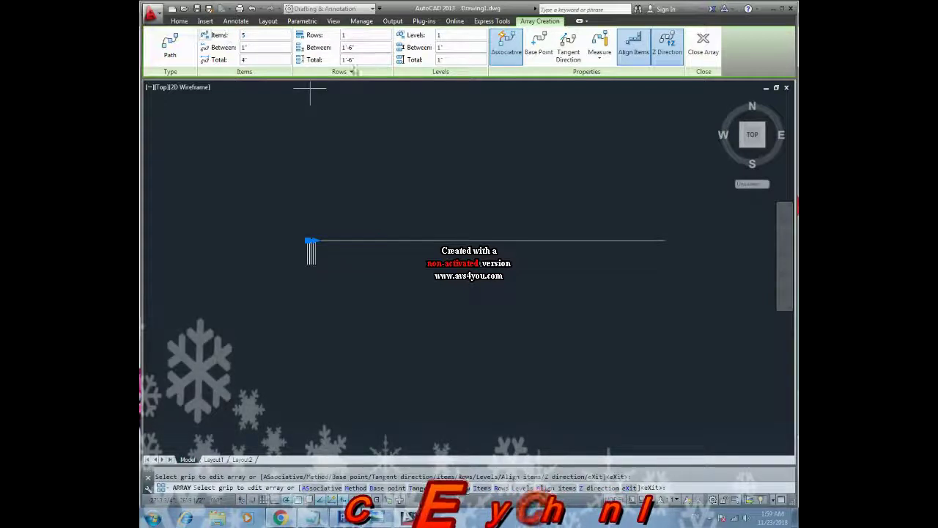
{"action": "left_click", "coordinate": [600, 60]}
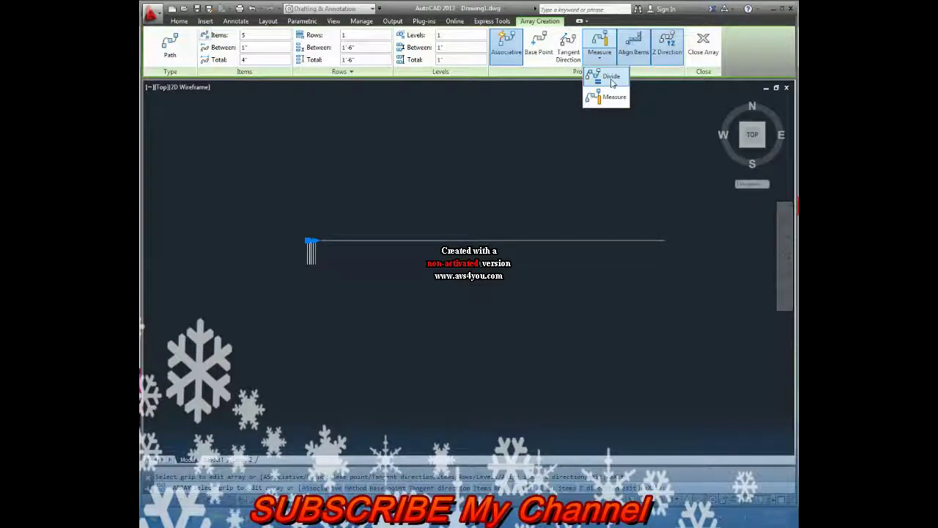
{"action": "left_click", "coordinate": [609, 79]}
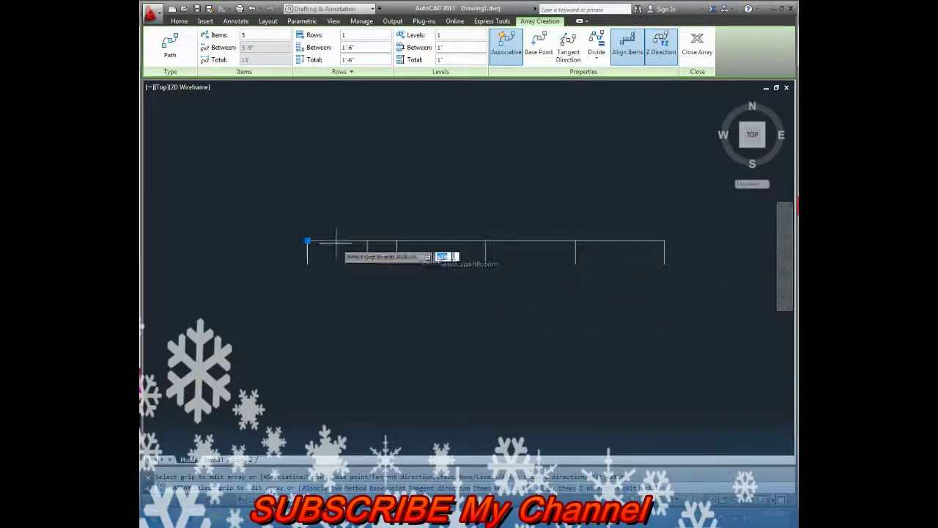
{"action": "key", "text": "Return"}
{"action": "type", "text": "dal"}
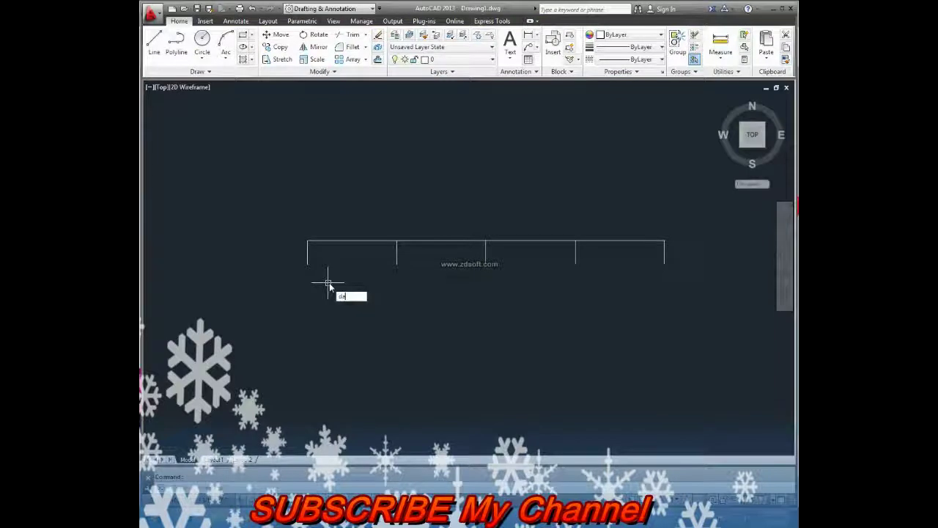
{"action": "key", "text": "Return"}
{"action": "left_click", "coordinate": [307, 240]}
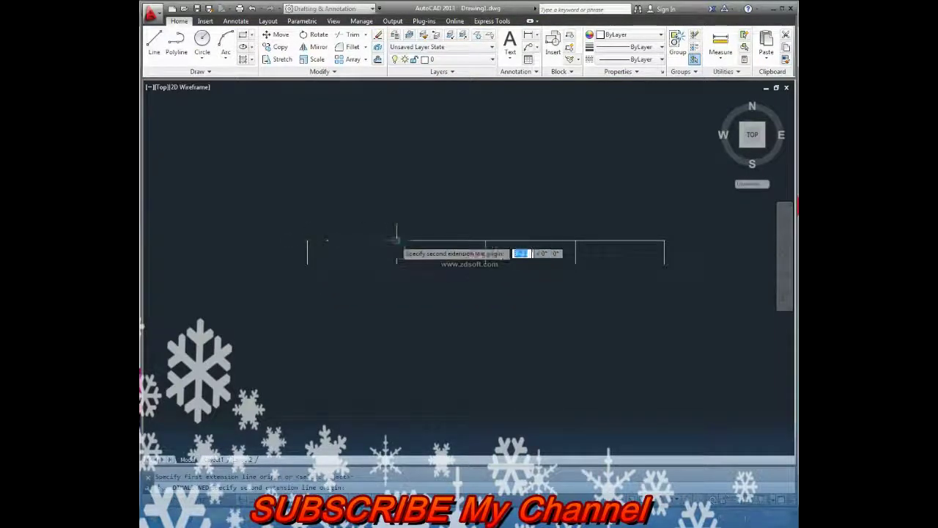
{"action": "left_click", "coordinate": [396, 240]}
{"action": "left_click", "coordinate": [395, 201]}
{"action": "key", "text": "Return"}
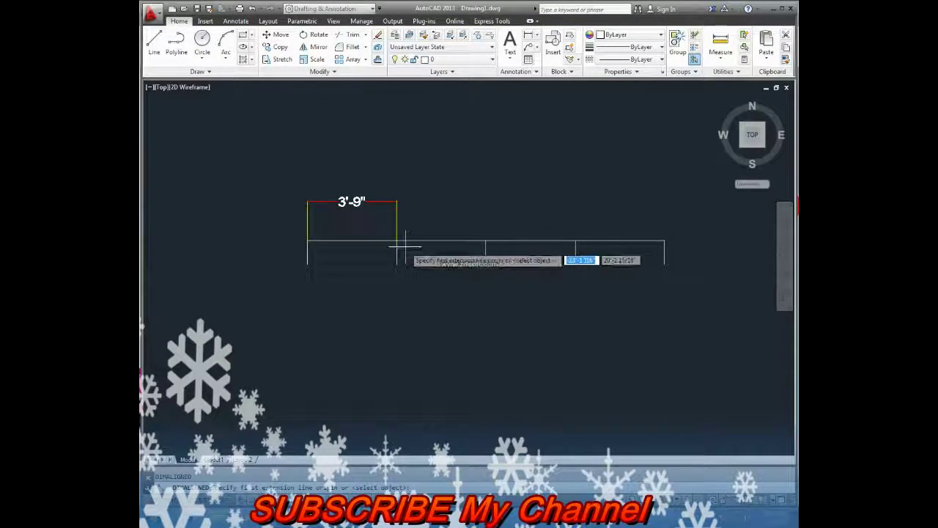
{"action": "left_click", "coordinate": [485, 239]}
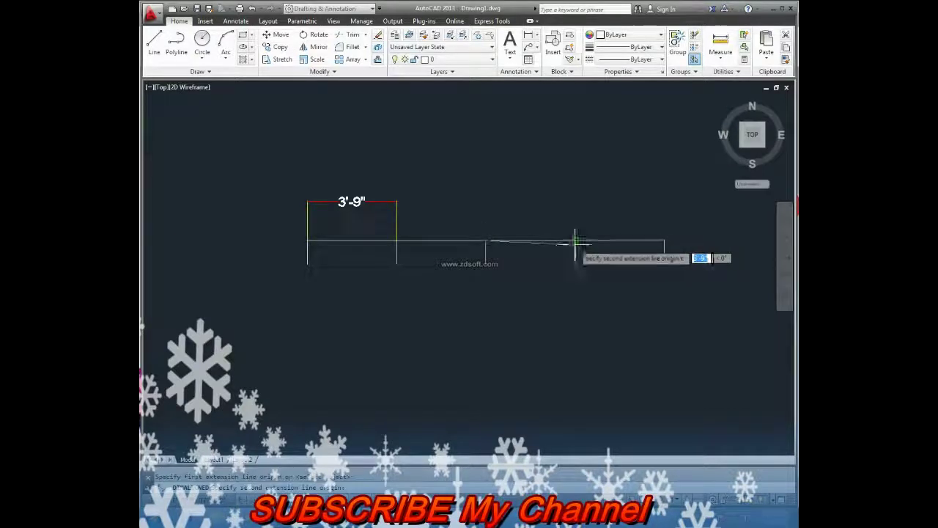
{"action": "left_click", "coordinate": [575, 240]}
{"action": "left_click", "coordinate": [576, 204]}
{"action": "key", "text": "Return"}
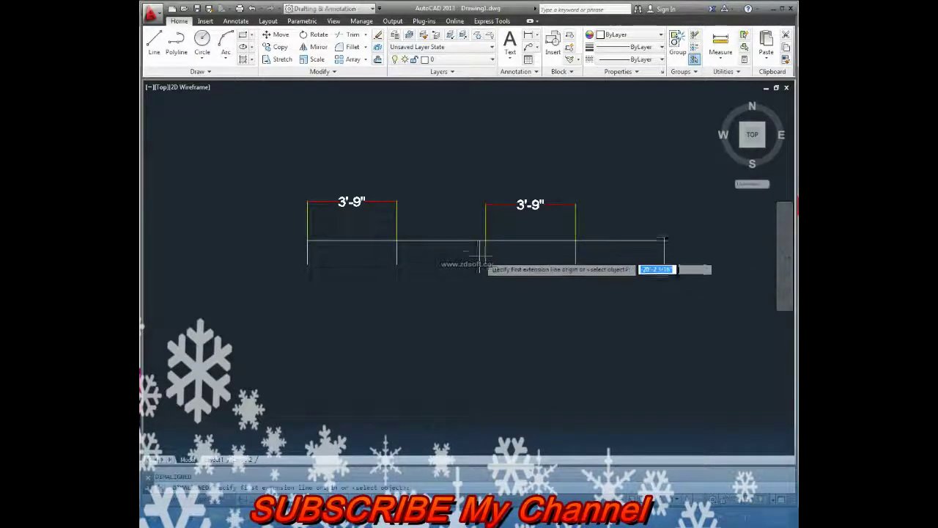
{"action": "left_click", "coordinate": [485, 240]}
{"action": "left_click", "coordinate": [397, 240]}
{"action": "left_click", "coordinate": [485, 240]}
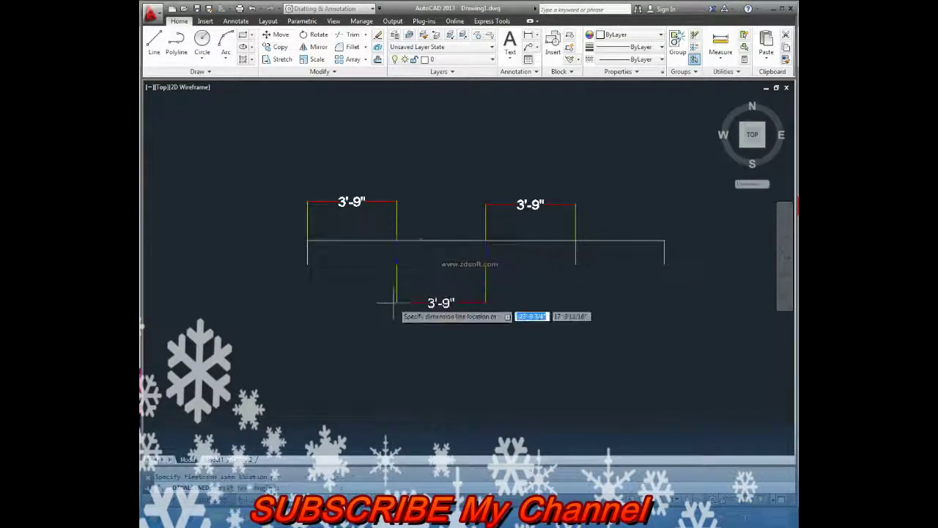
{"action": "left_click", "coordinate": [433, 302]}
{"action": "middle_click_drag", "start_coordinate": [522, 311], "coordinate": [468, 316]}
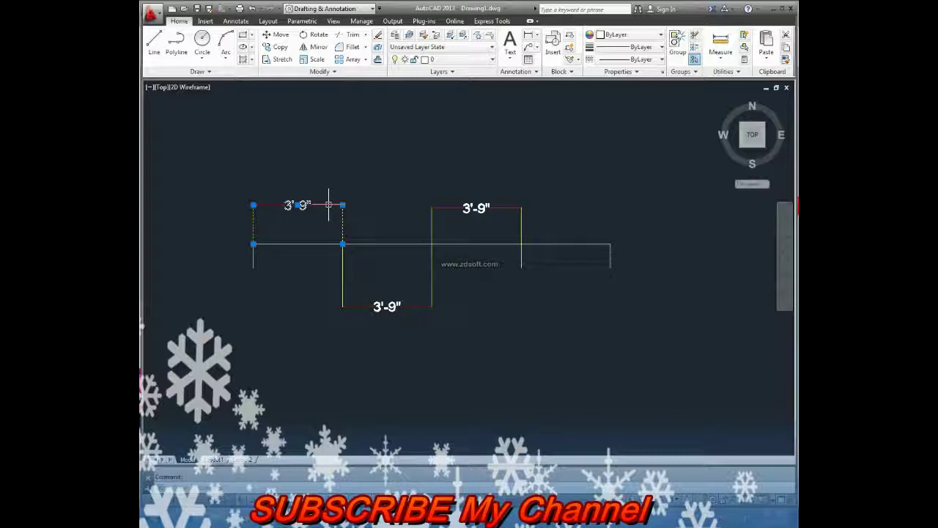
{"action": "key", "text": "Delete"}
{"action": "left_click", "coordinate": [465, 207]}
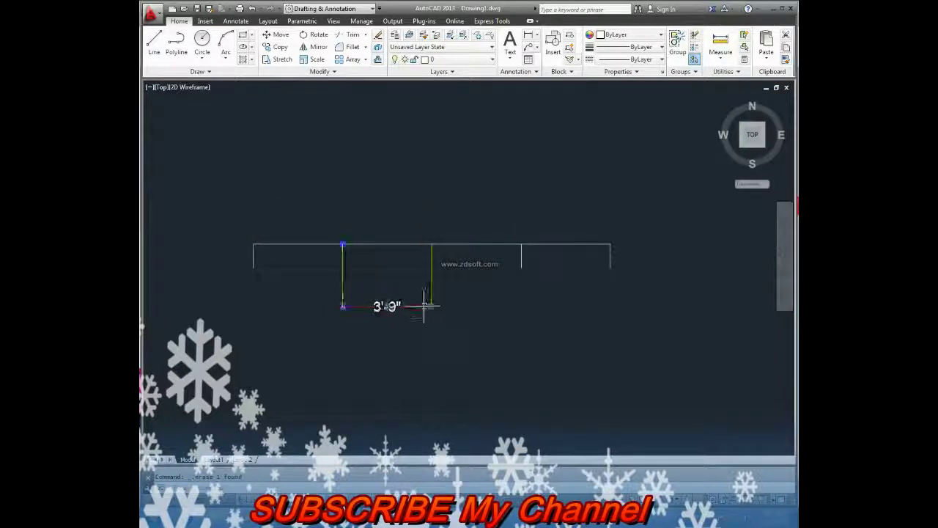
{"action": "key", "text": "Delete"}
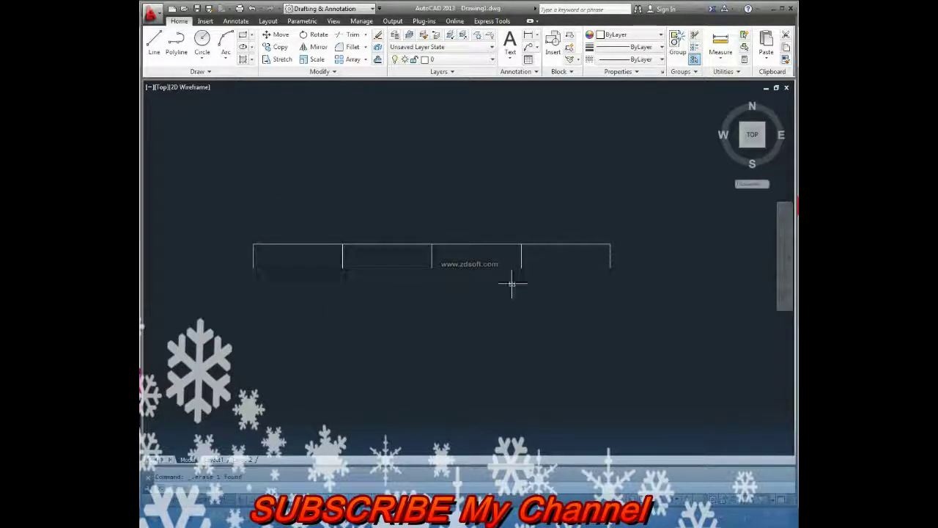
Change the tick-mark path array to 20 items
{"action": "left_click", "coordinate": [522, 260]}
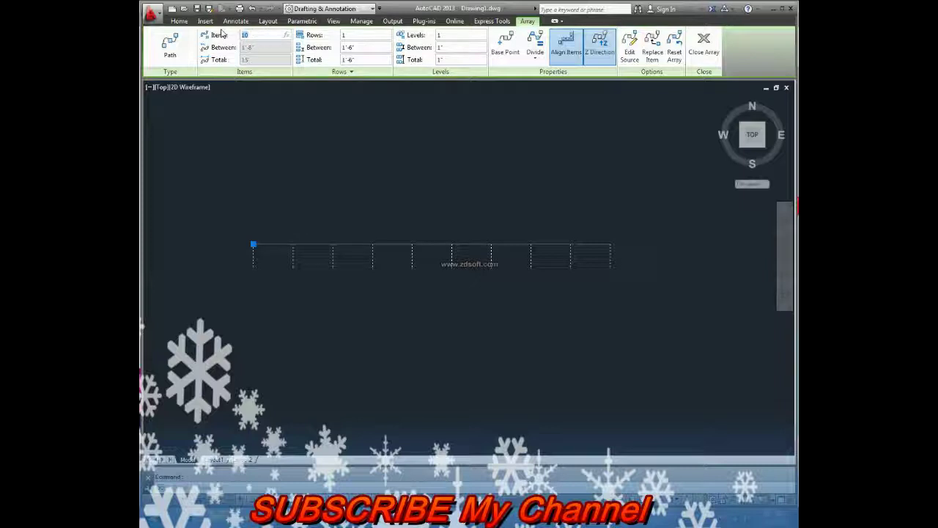
{"action": "type", "text": "20"}
{"action": "key", "text": "Return"}
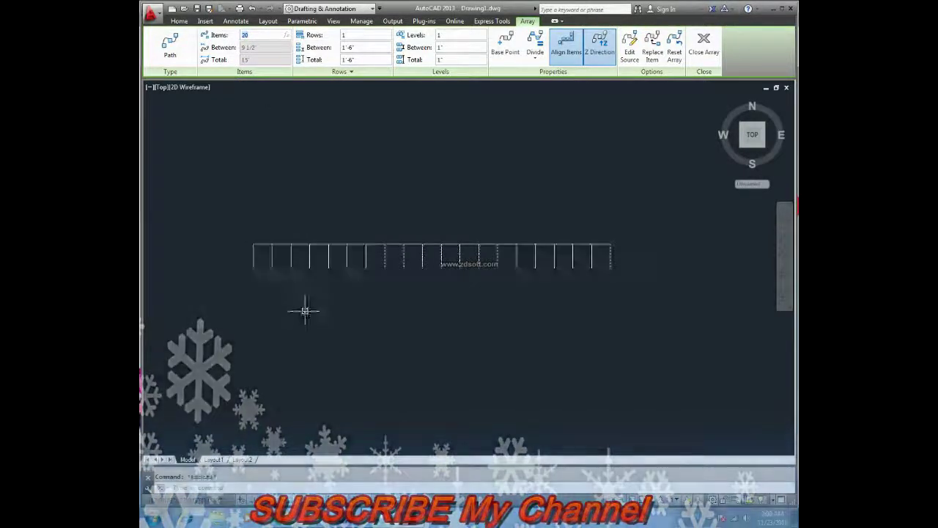
{"action": "key", "text": "Escape"}
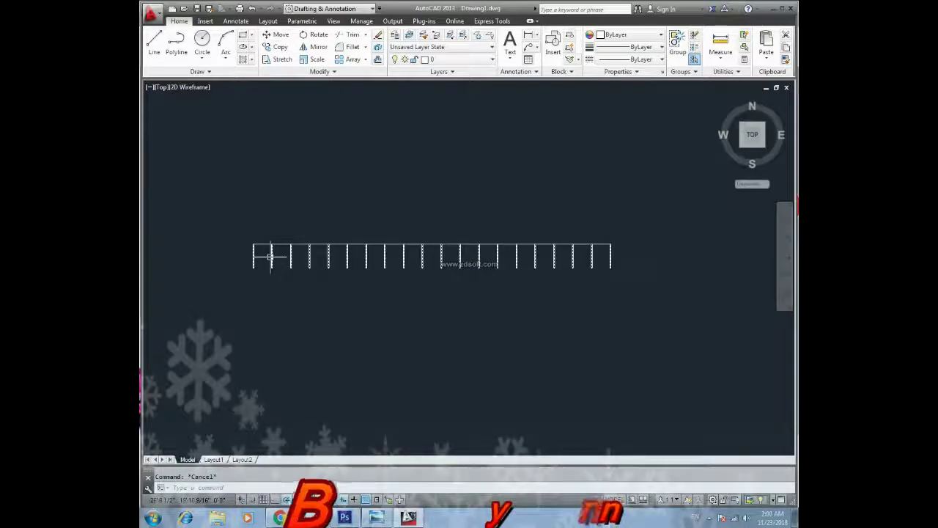
Add an aligned dimension showing the 9 1/2" spacing between the first two ticks
{"action": "type", "text": "dal"}
{"action": "key", "text": "Return"}
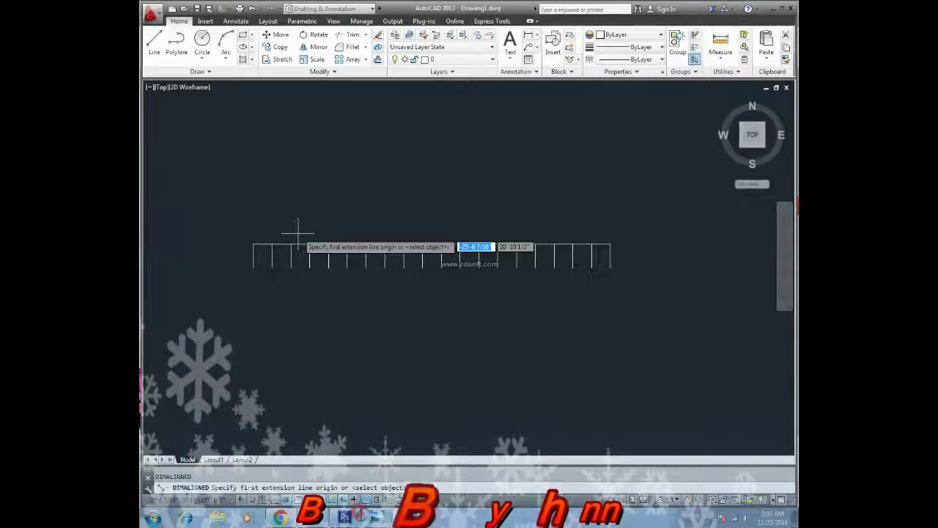
{"action": "left_click", "coordinate": [253, 244]}
{"action": "left_click", "coordinate": [273, 244]}
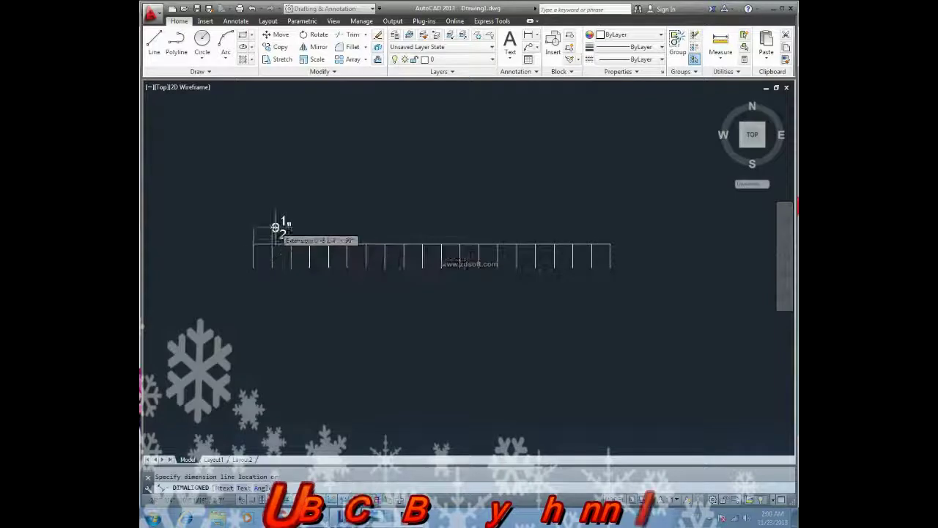
{"action": "left_click", "coordinate": [278, 227]}
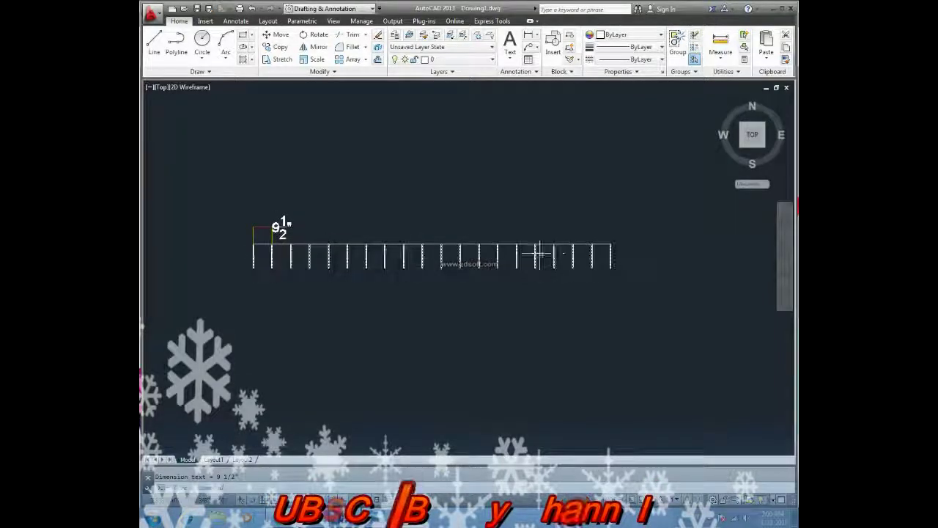
Delete the 9 1/2 dimension and select the tick-mark path array
{"action": "left_click", "coordinate": [303, 199]}
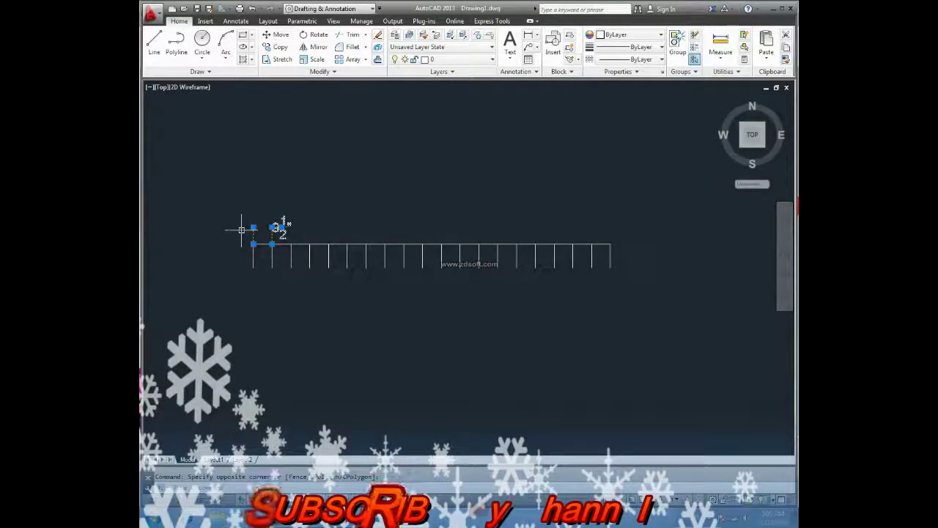
{"action": "key", "text": "Delete"}
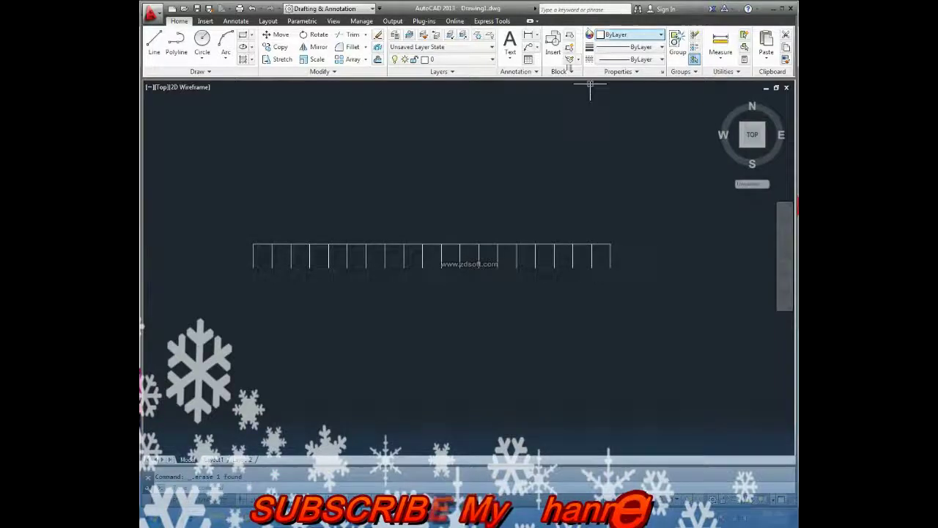
{"action": "left_click", "coordinate": [555, 258]}
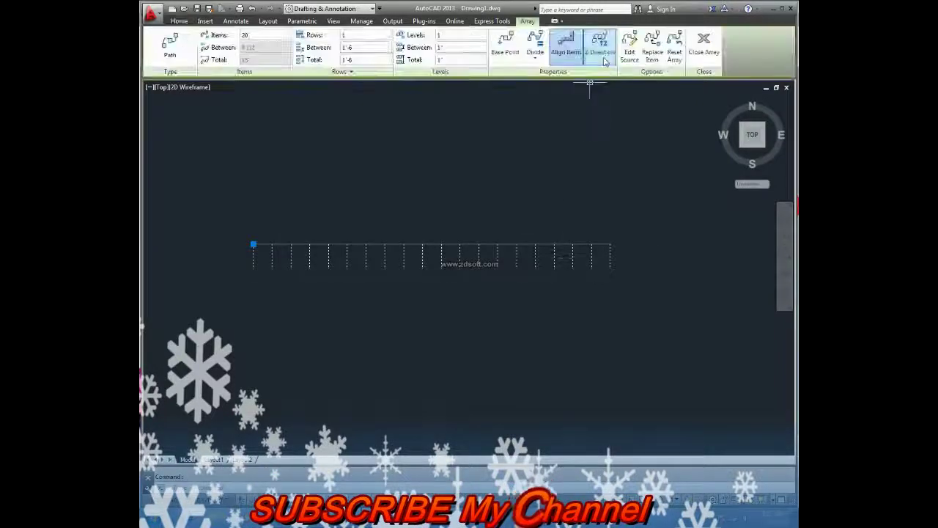
Change the line's path array item count, trying 30 then 3, and reselect the array
{"action": "left_click", "coordinate": [536, 57]}
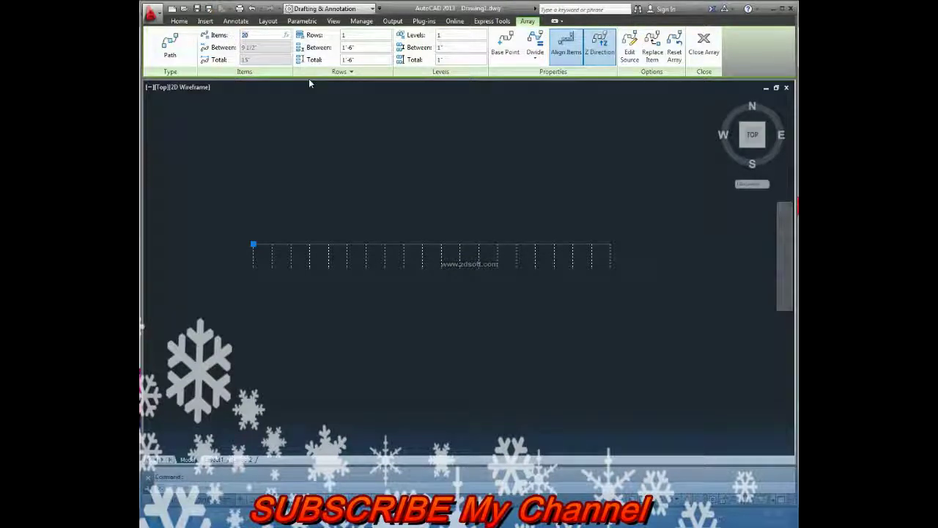
{"action": "type", "text": "30"}
{"action": "key", "text": "Return"}
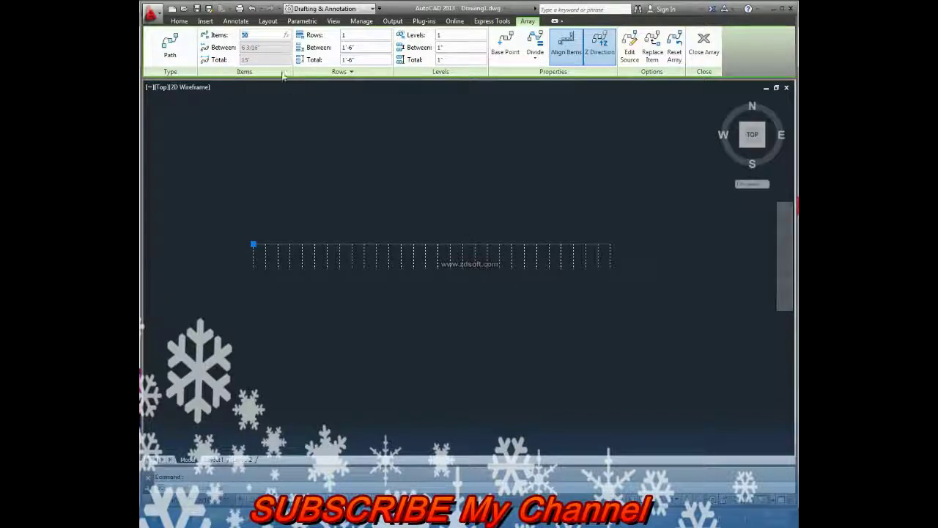
{"action": "type", "text": "3"}
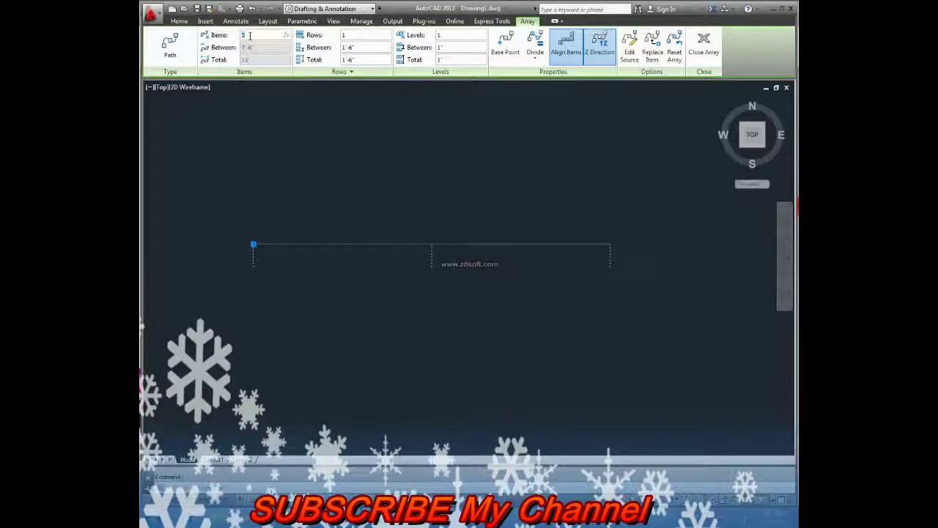
{"action": "key", "text": "Escape"}
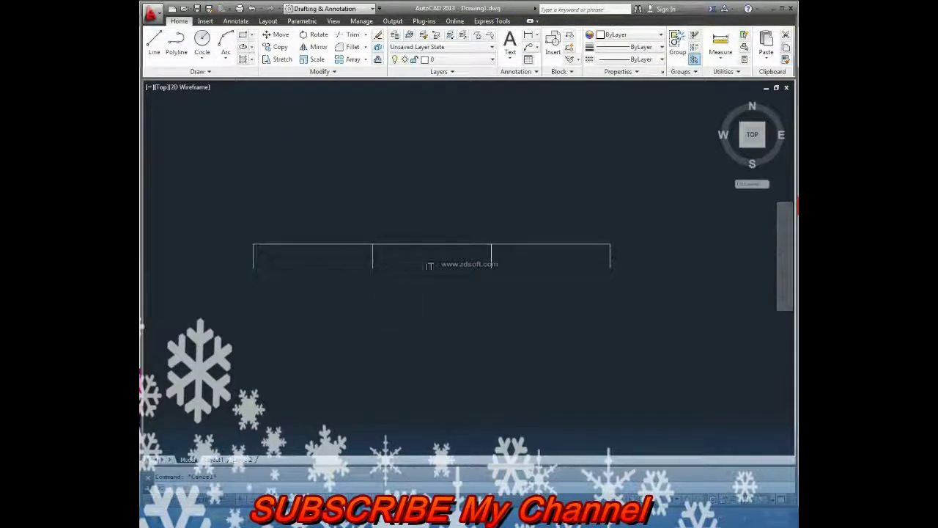
{"action": "left_click", "coordinate": [490, 261]}
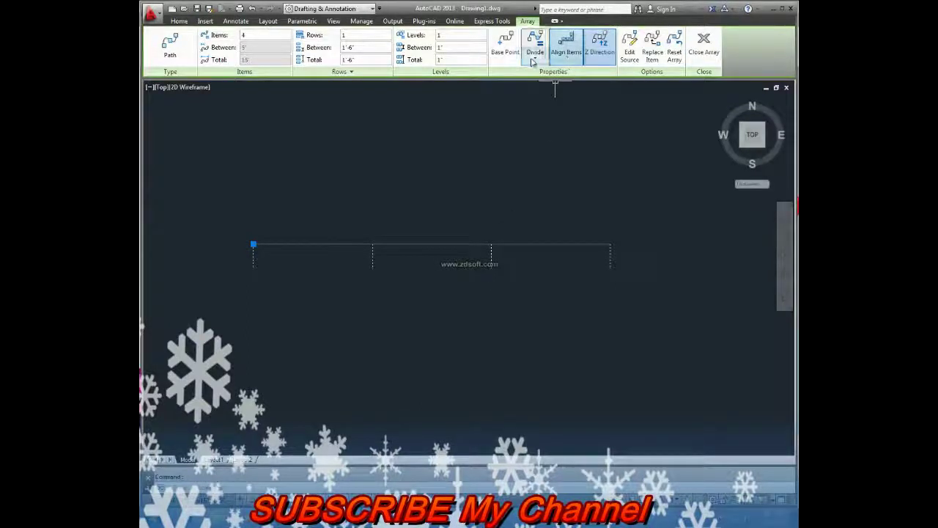
Switch the path array from Divide to Measure spacing with 4 items
{"action": "left_click", "coordinate": [535, 60]}
{"action": "left_click", "coordinate": [546, 96]}
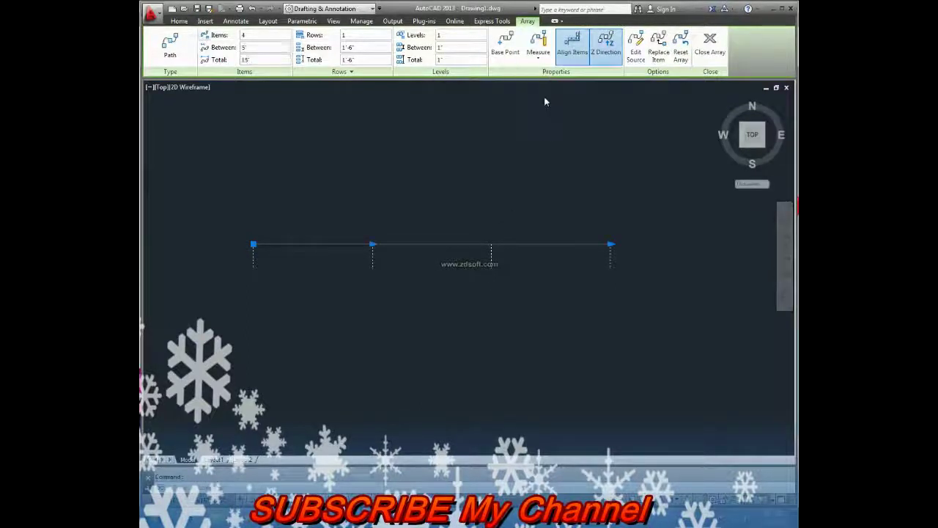
{"action": "key", "text": "BackSpace"}
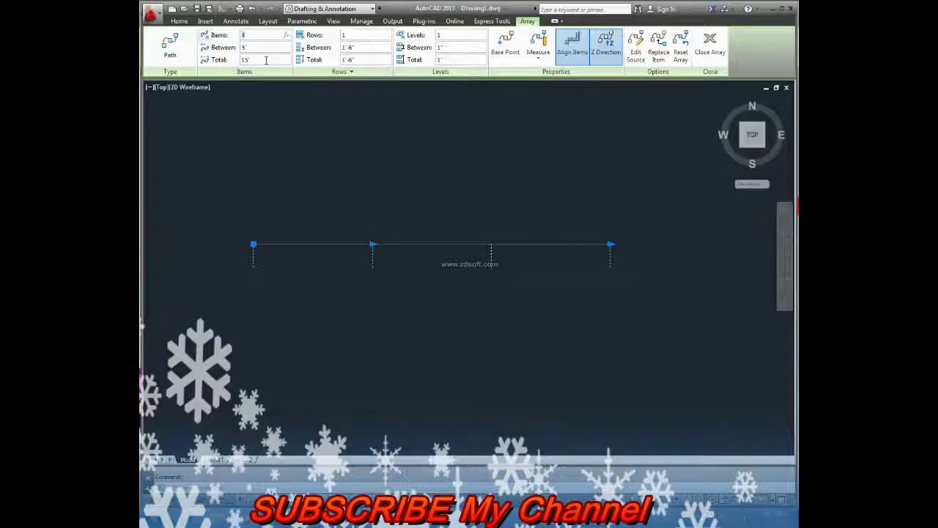
{"action": "type", "text": "4"}
{"action": "key", "text": "Escape"}
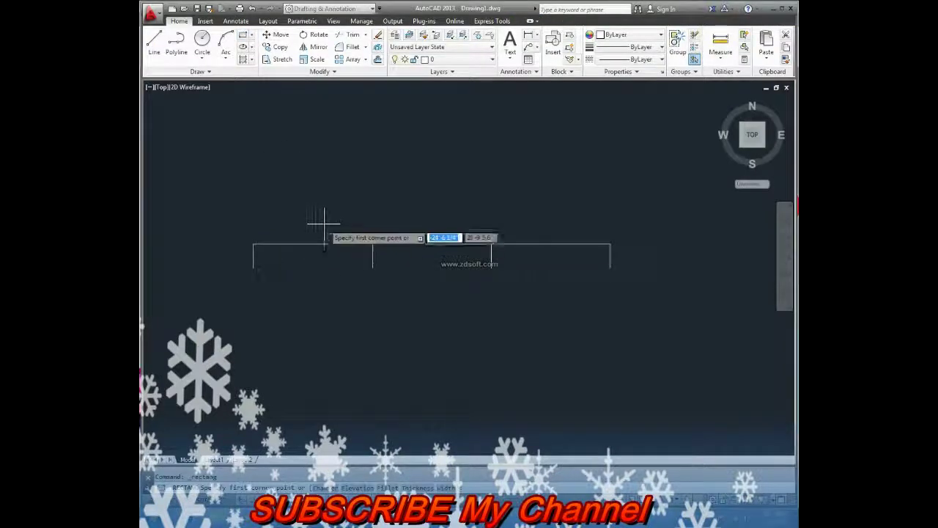
Reselect the array and try editing its item count again
{"action": "left_click", "coordinate": [372, 259]}
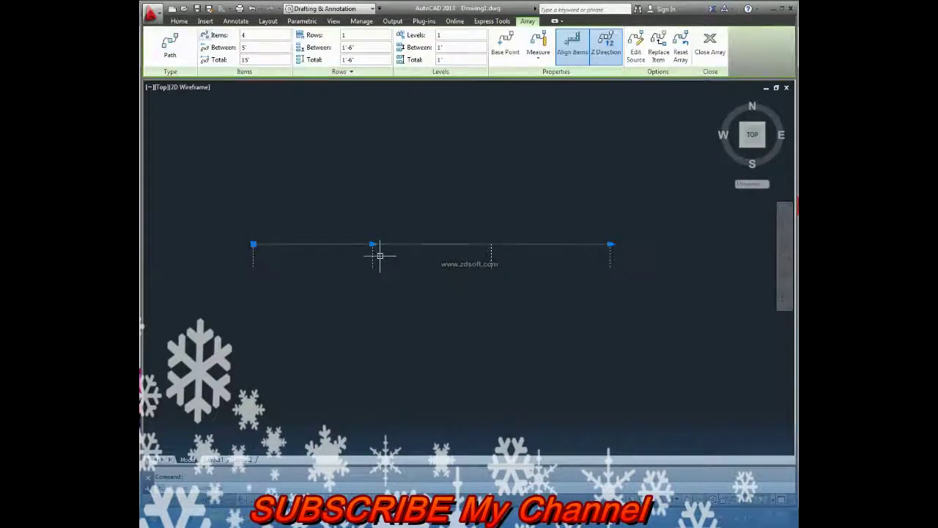
{"action": "left_click", "coordinate": [253, 35]}
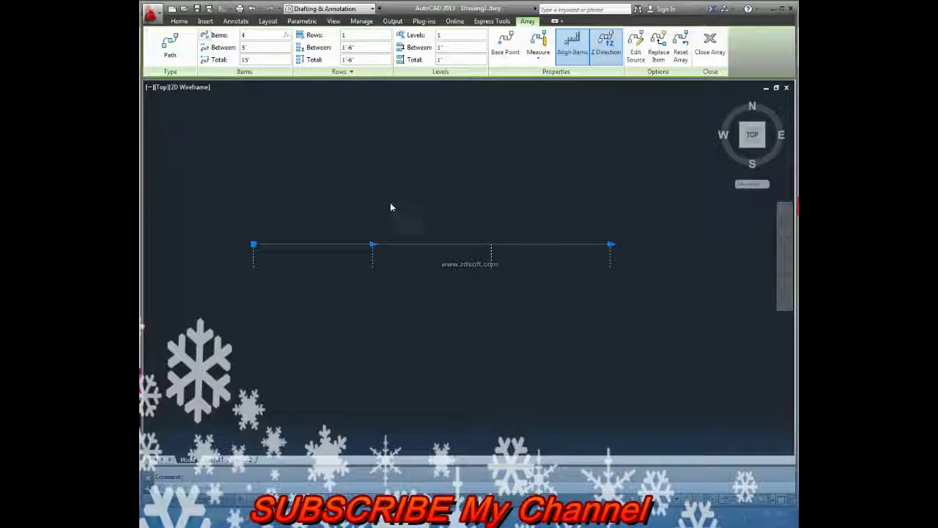
{"action": "key", "text": "Escape"}
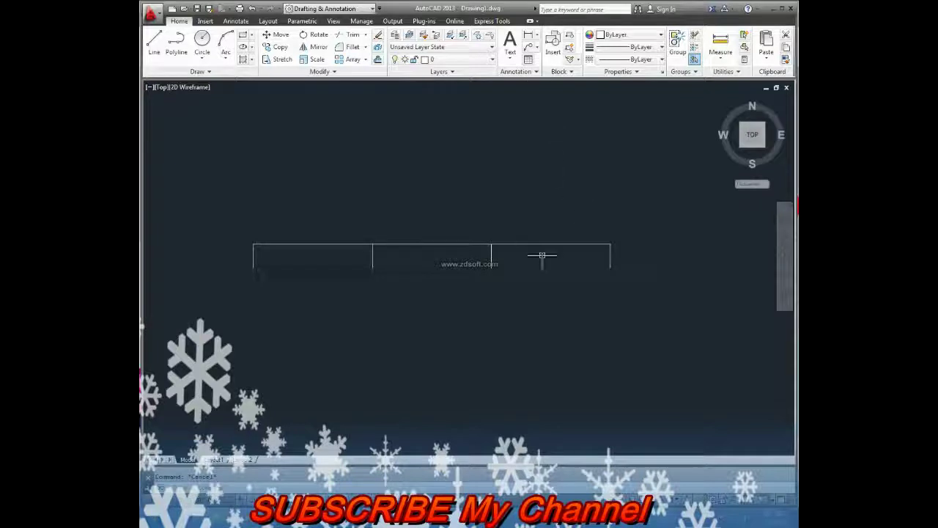
{"action": "left_click", "coordinate": [492, 258]}
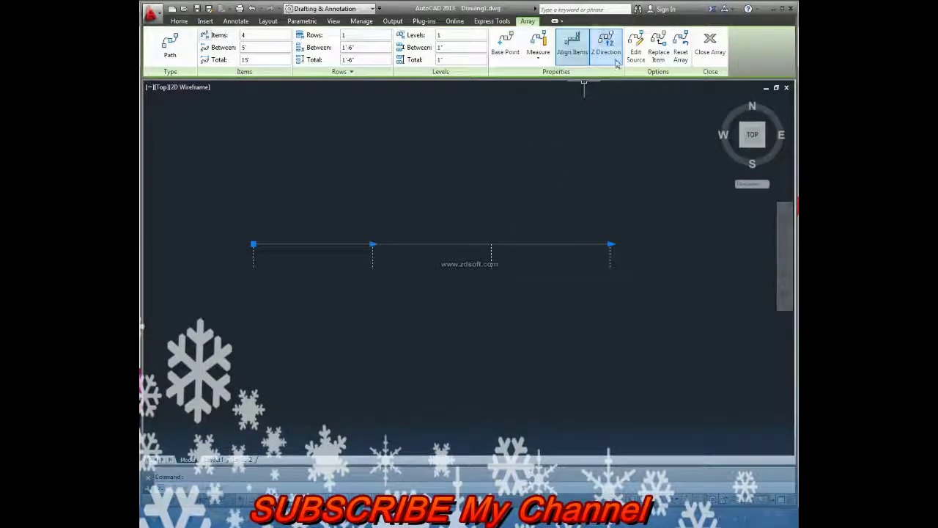
{"action": "key", "text": "Escape"}
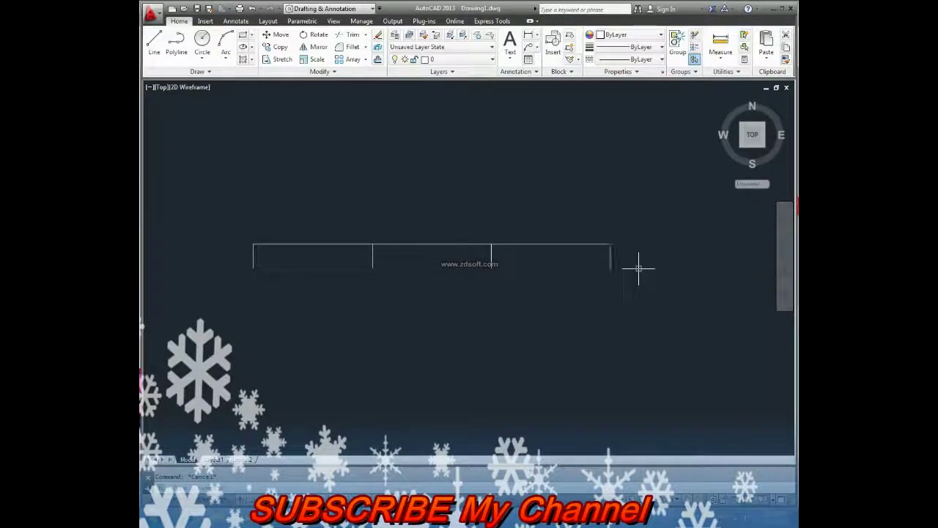
Crossing-select the 15' line and its array and delete them
{"action": "left_click", "coordinate": [638, 269]}
{"action": "left_click", "coordinate": [493, 242]}
{"action": "key", "text": "Escape"}
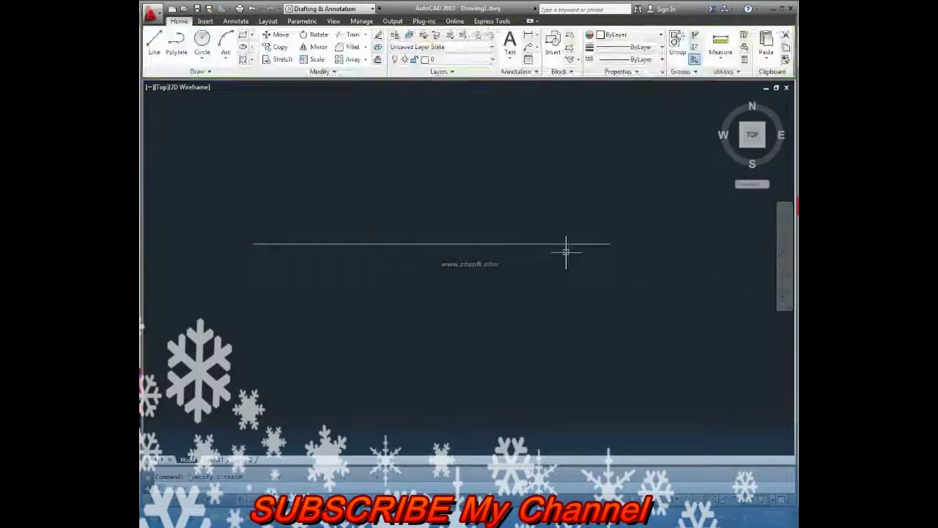
{"action": "left_click", "coordinate": [565, 251]}
{"action": "left_click", "coordinate": [474, 245]}
{"action": "key", "text": "Delete"}
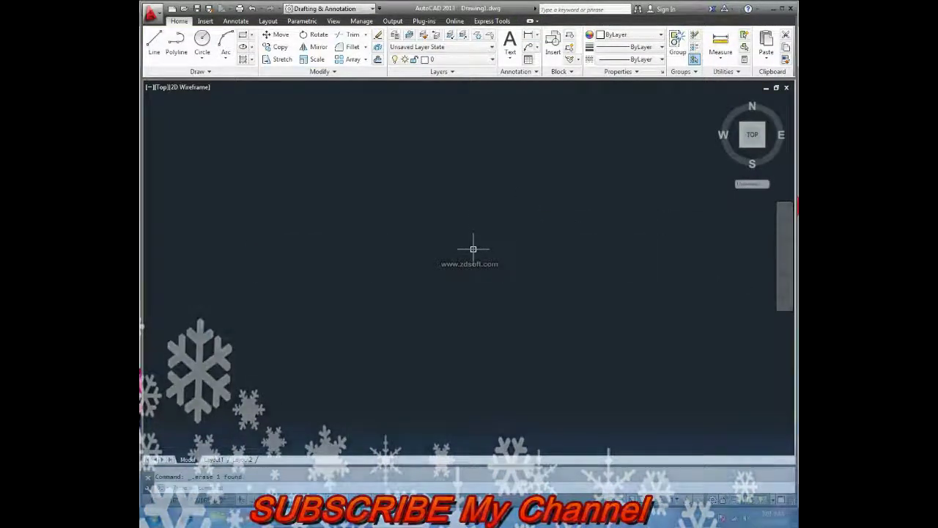
{"action": "type", "text": "pl"}
Draw a large circle with a small circle at its top
{"action": "key", "text": "Return"}
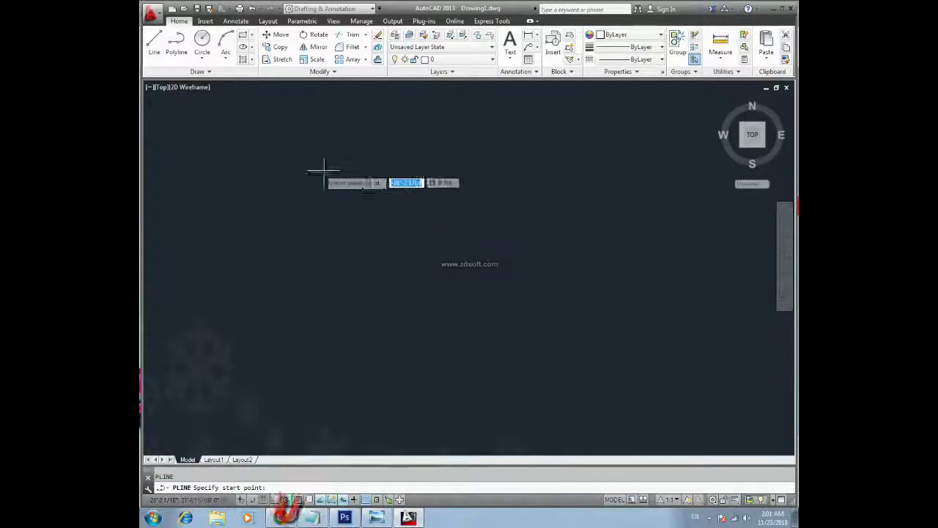
{"action": "left_click", "coordinate": [280, 163]}
{"action": "key", "text": "Escape"}
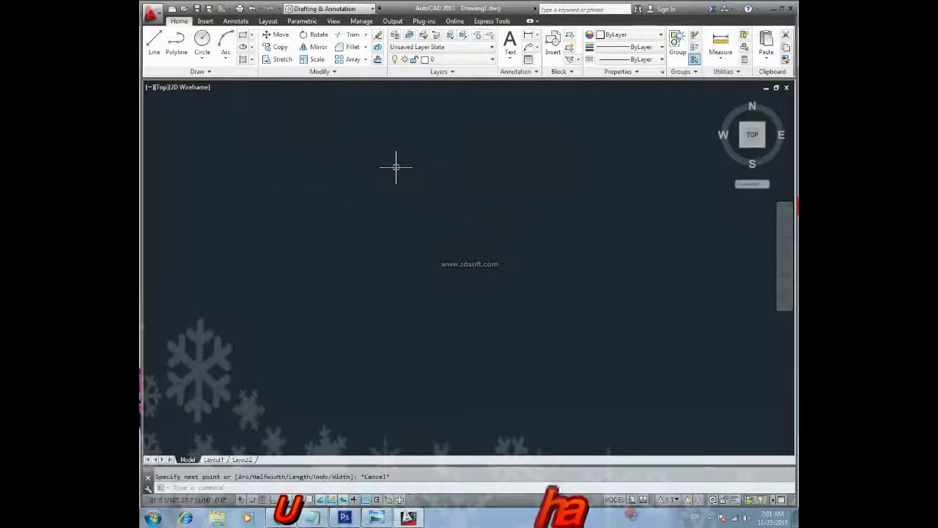
{"action": "type", "text": "c"}
{"action": "key", "text": "Return"}
{"action": "left_click", "coordinate": [396, 167]}
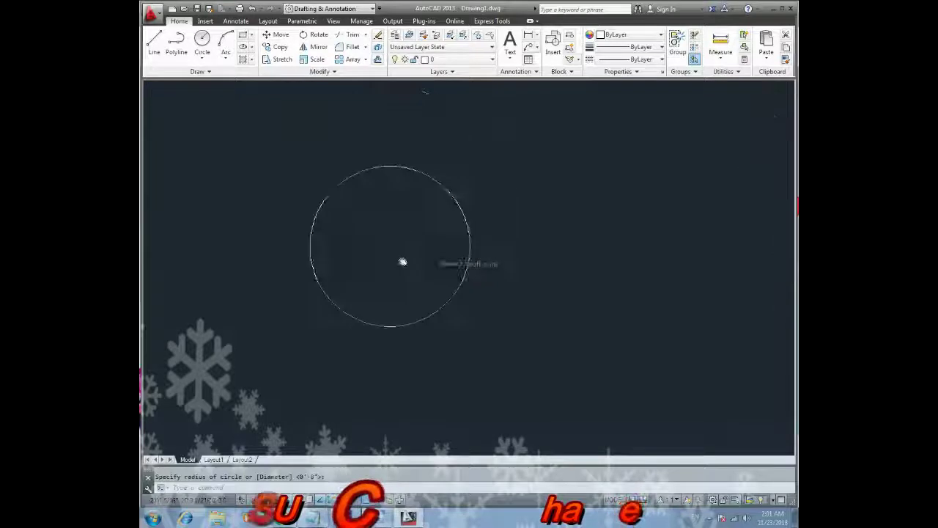
{"action": "key", "text": "Escape"}
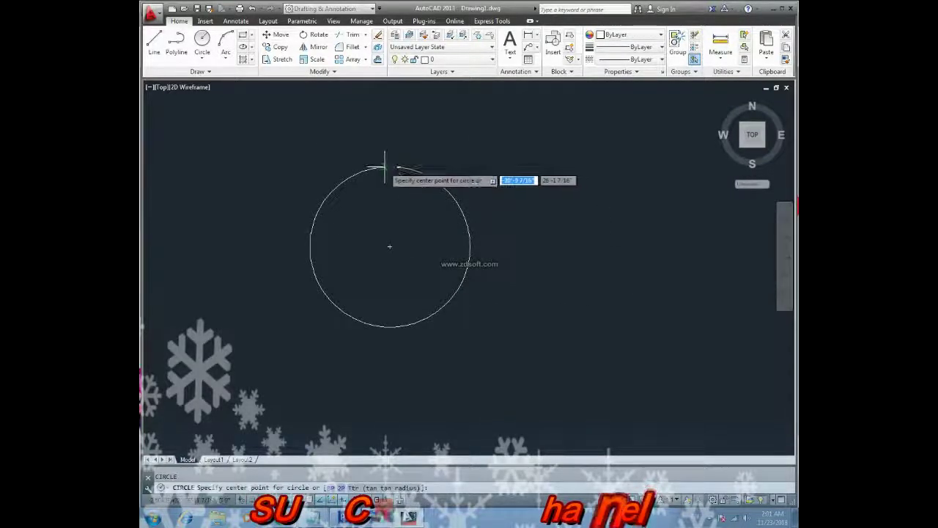
{"action": "key", "text": "Escape"}
Path-array the small circle along the large circle, creating 19 copies
{"action": "type", "text": "ar"}
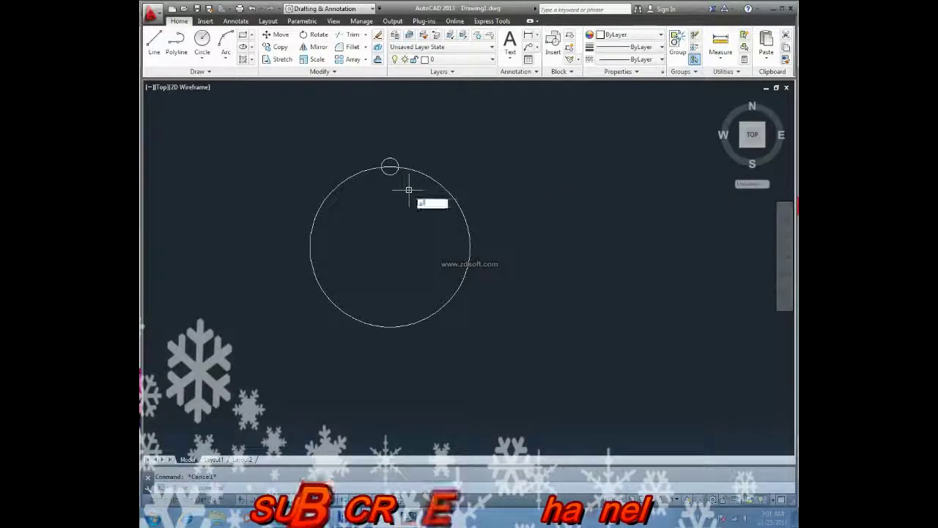
{"action": "key", "text": "Return"}
{"action": "left_click", "coordinate": [389, 167]}
{"action": "key", "text": "Return"}
{"action": "key", "text": "Down"}
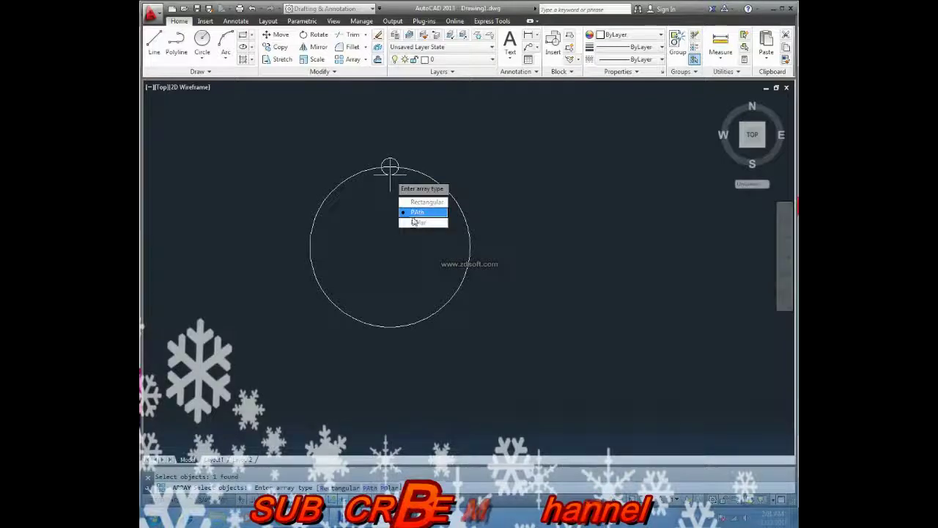
{"action": "key", "text": "Return"}
{"action": "left_click", "coordinate": [390, 164]}
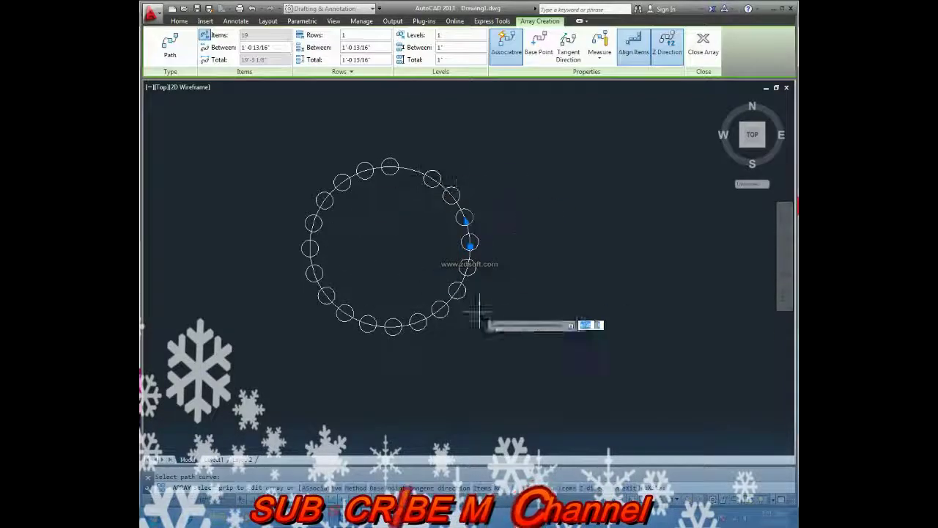
Zoom and pan to inspect the ring of small circles around the large circle
{"action": "scroll", "coordinate": [470, 234], "scroll_direction": "up", "scroll_amount": 3}
{"action": "scroll", "coordinate": [470, 233], "scroll_direction": "down", "scroll_amount": 4}
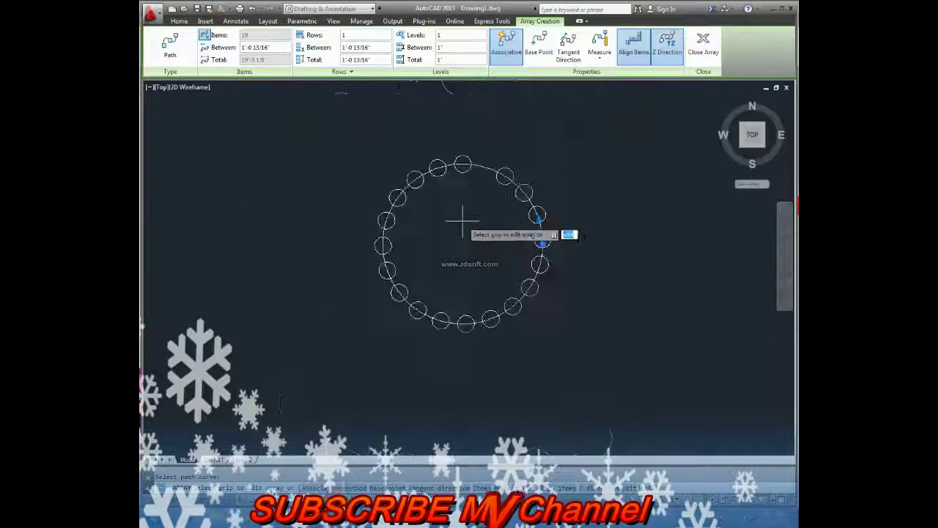
{"action": "mouse_move", "coordinate": [461, 220]}
{"action": "middle_mouse_down"}
{"action": "mouse_move", "coordinate": [393, 233]}
{"action": "mouse_move", "coordinate": [377, 218]}
{"action": "mouse_move", "coordinate": [283, 210]}
{"action": "mouse_move", "coordinate": [433, 213]}
{"action": "middle_mouse_up"}
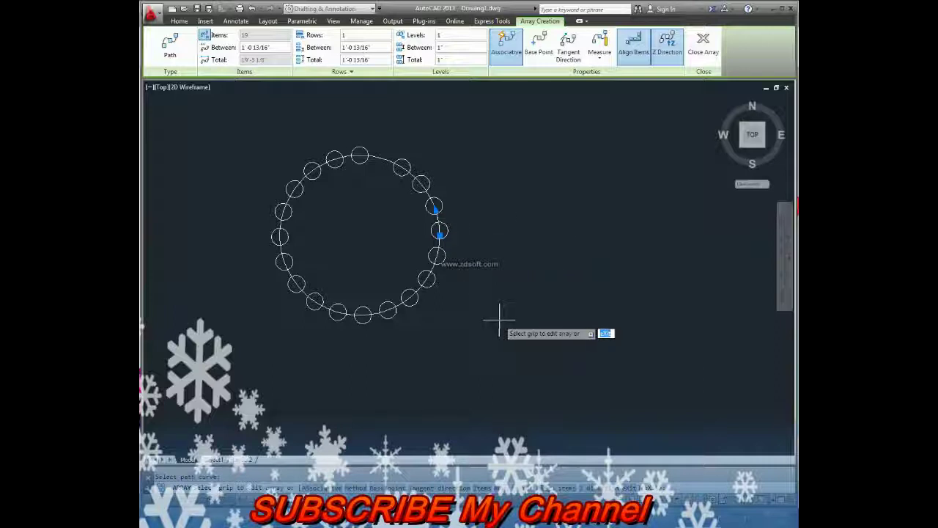
Finish creating the 19-circle path array around the large circle
{"action": "key", "text": "Return"}
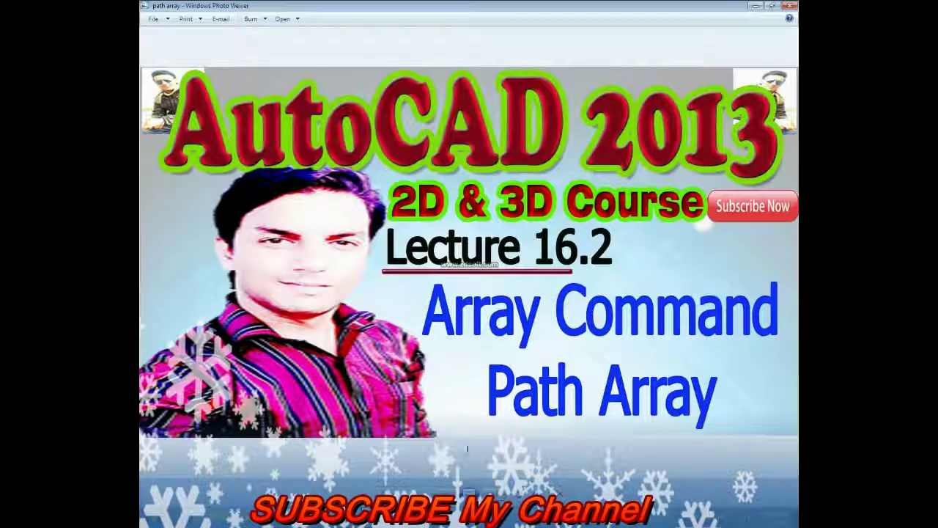